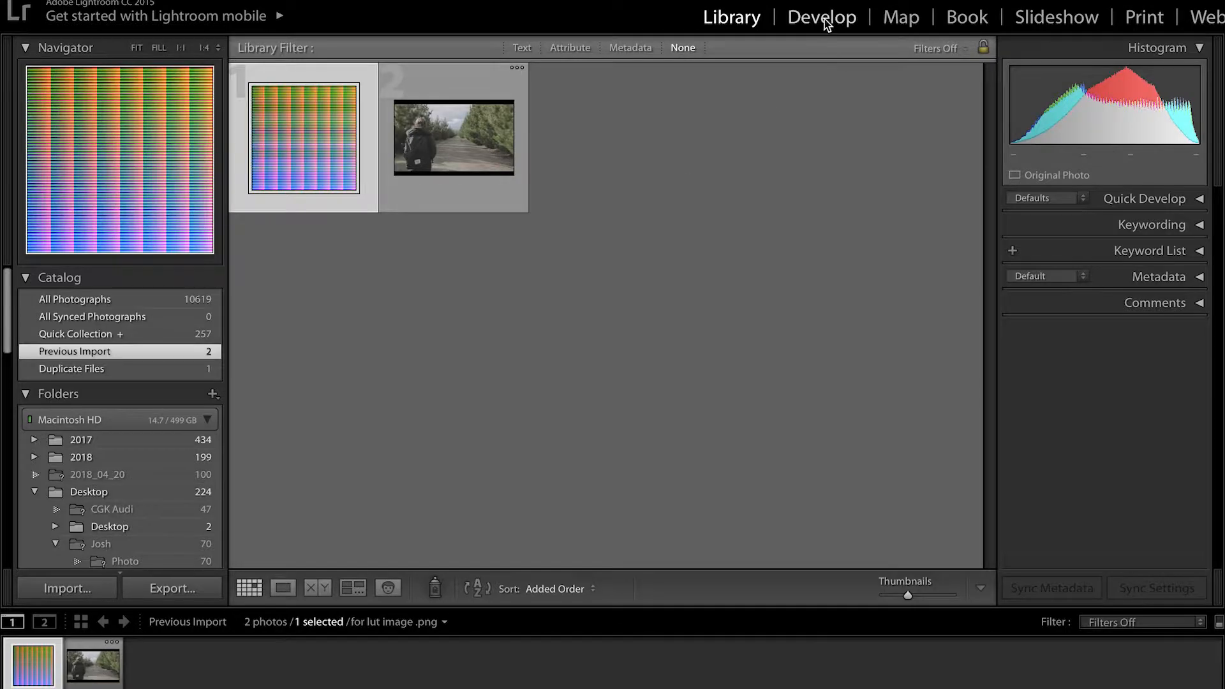
Open the forest road screenshot of the person with the backpack in the Develop module
{"action": "left_click", "coordinate": [823, 19]}
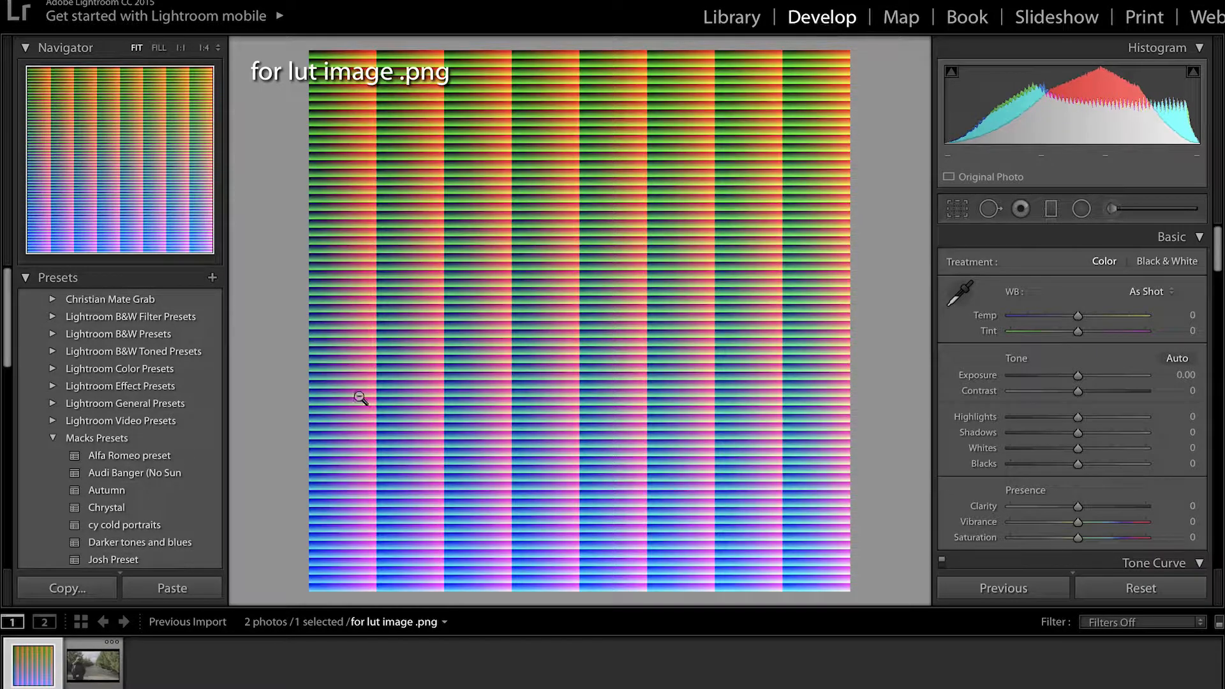
{"action": "left_click", "coordinate": [102, 647]}
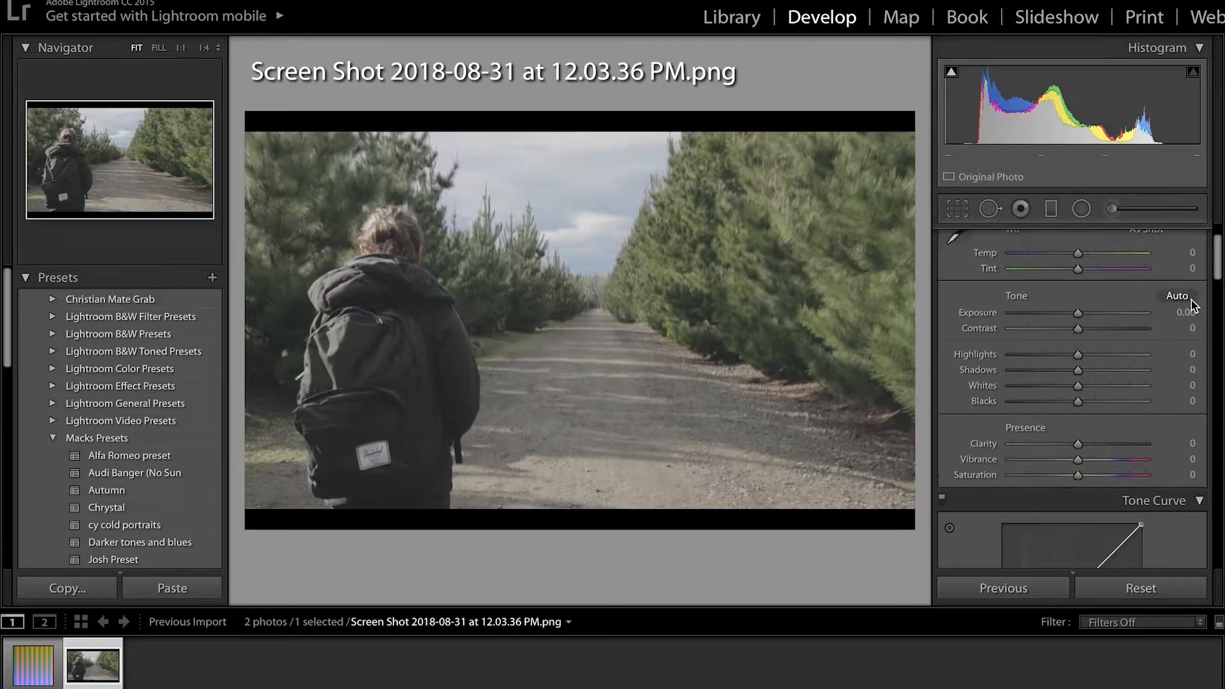
{"action": "scroll", "coordinate": [1191, 300], "scroll_direction": "down", "scroll_amount": 15}
{"action": "scroll", "coordinate": [1192, 300], "scroll_direction": "down", "scroll_amount": 5}
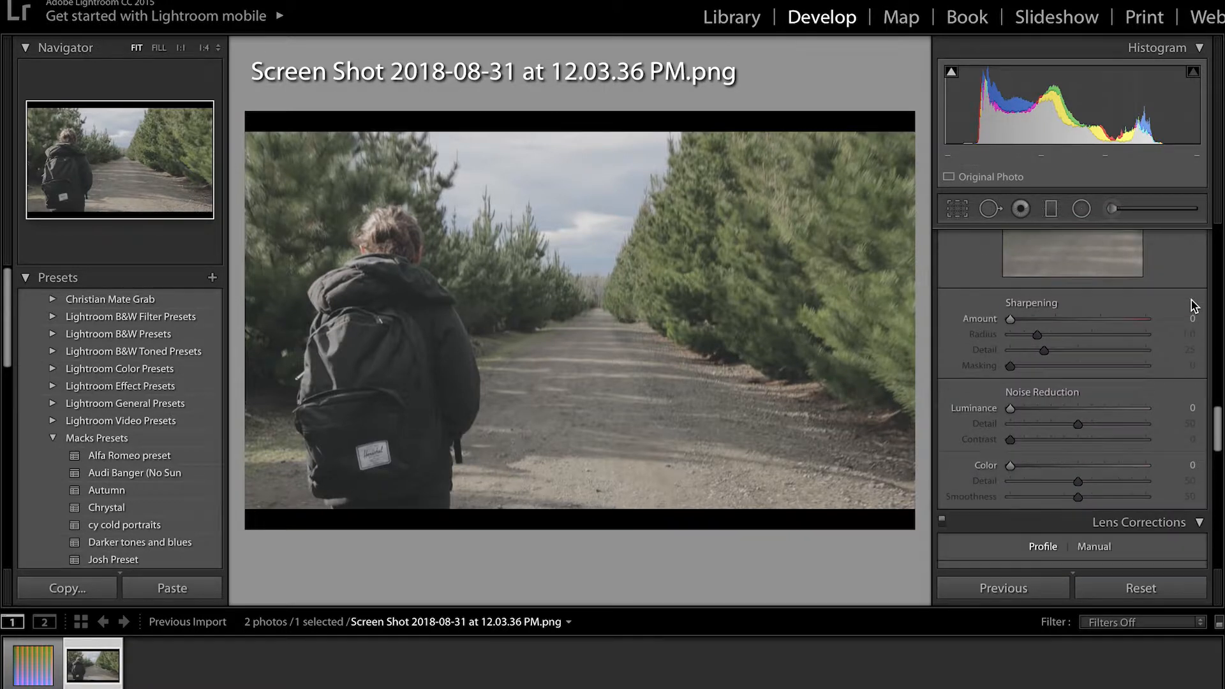
{"action": "scroll", "coordinate": [1192, 305], "scroll_direction": "up", "scroll_amount": 7}
{"action": "scroll", "coordinate": [1192, 302], "scroll_direction": "up", "scroll_amount": 3}
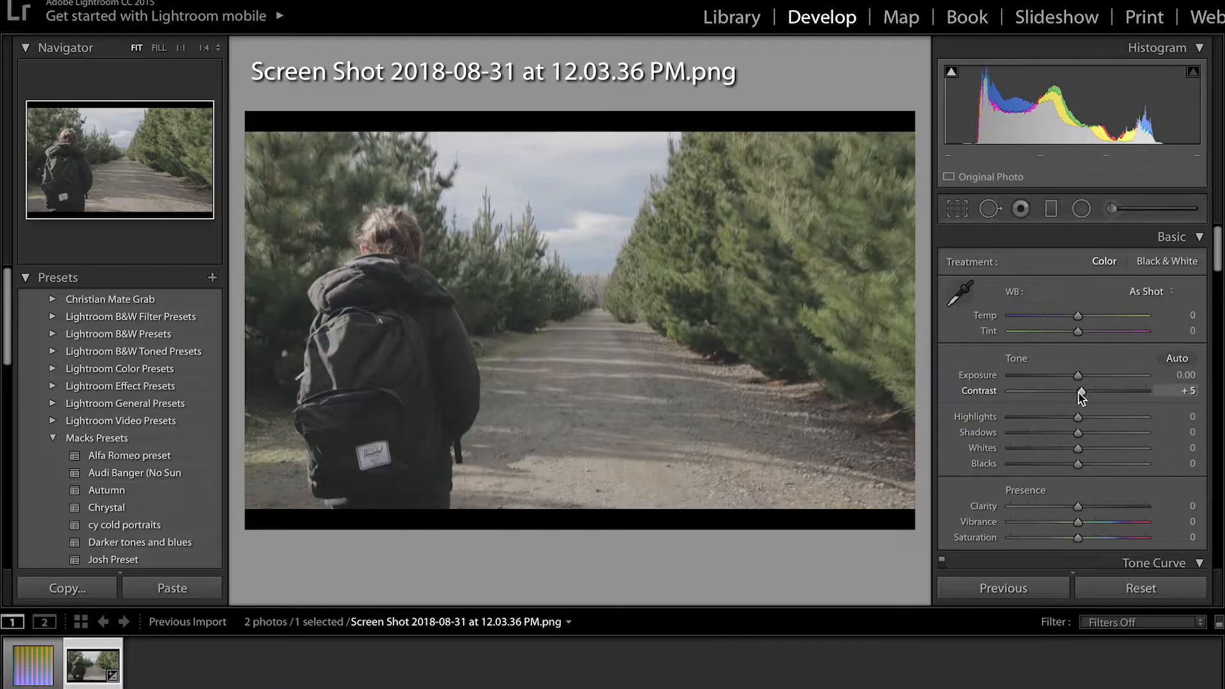
Adjust the screenshot's tone to Contrast +63, Highlights −20, Shadows +16, Whites +11 and Blacks −27
{"action": "left_click_drag", "start_coordinate": [1080, 391], "coordinate": [1066, 421]}
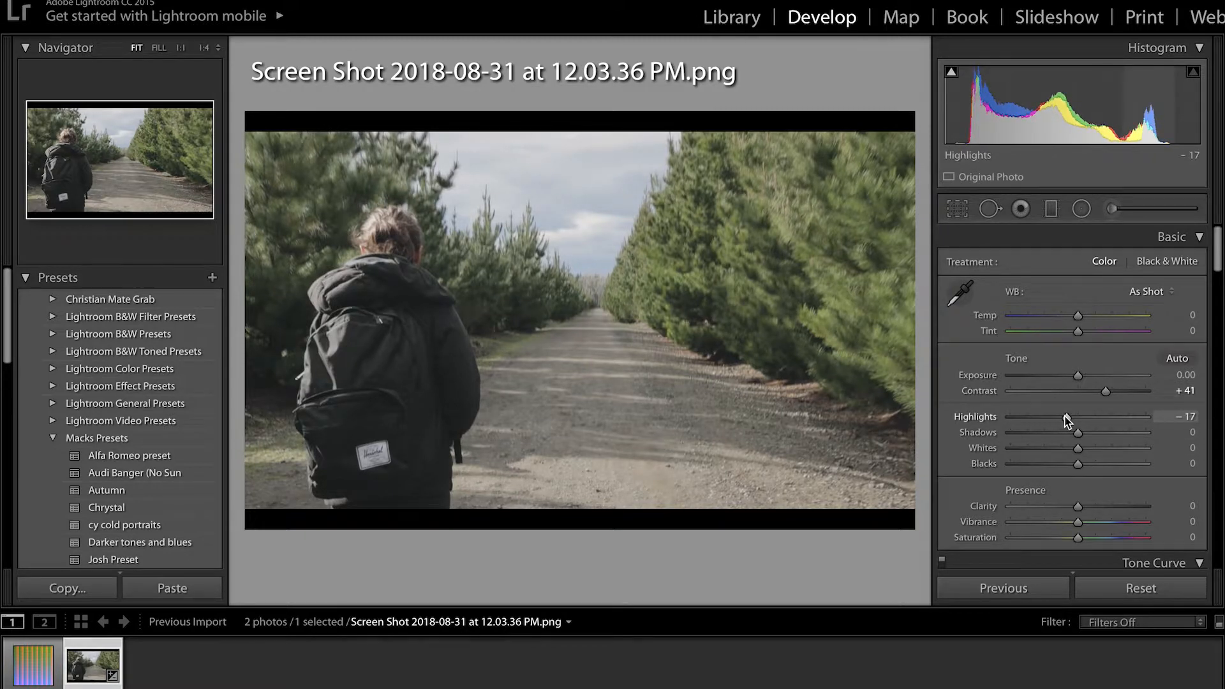
{"action": "mouse_move", "coordinate": [1078, 463]}
{"action": "left_mouse_down"}
{"action": "mouse_move", "coordinate": [1066, 436]}
{"action": "mouse_move", "coordinate": [1087, 433]}
{"action": "mouse_move", "coordinate": [1058, 468]}
{"action": "left_mouse_up"}
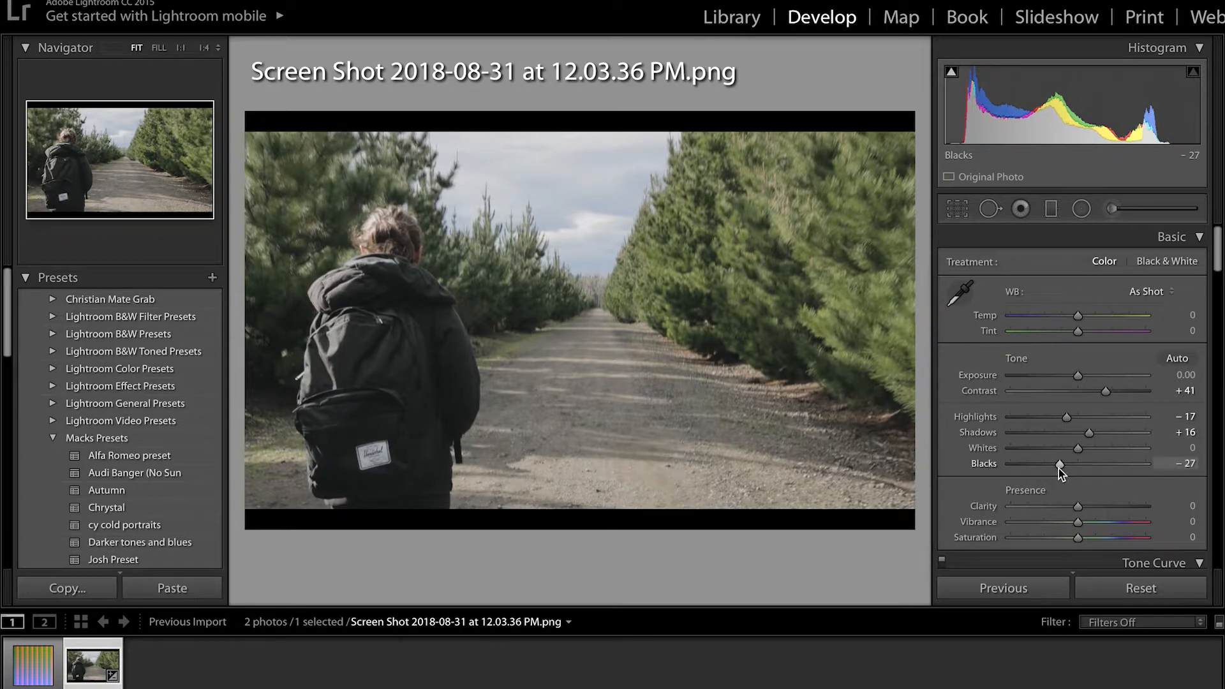
{"action": "left_click_drag", "start_coordinate": [1064, 422], "coordinate": [1087, 449]}
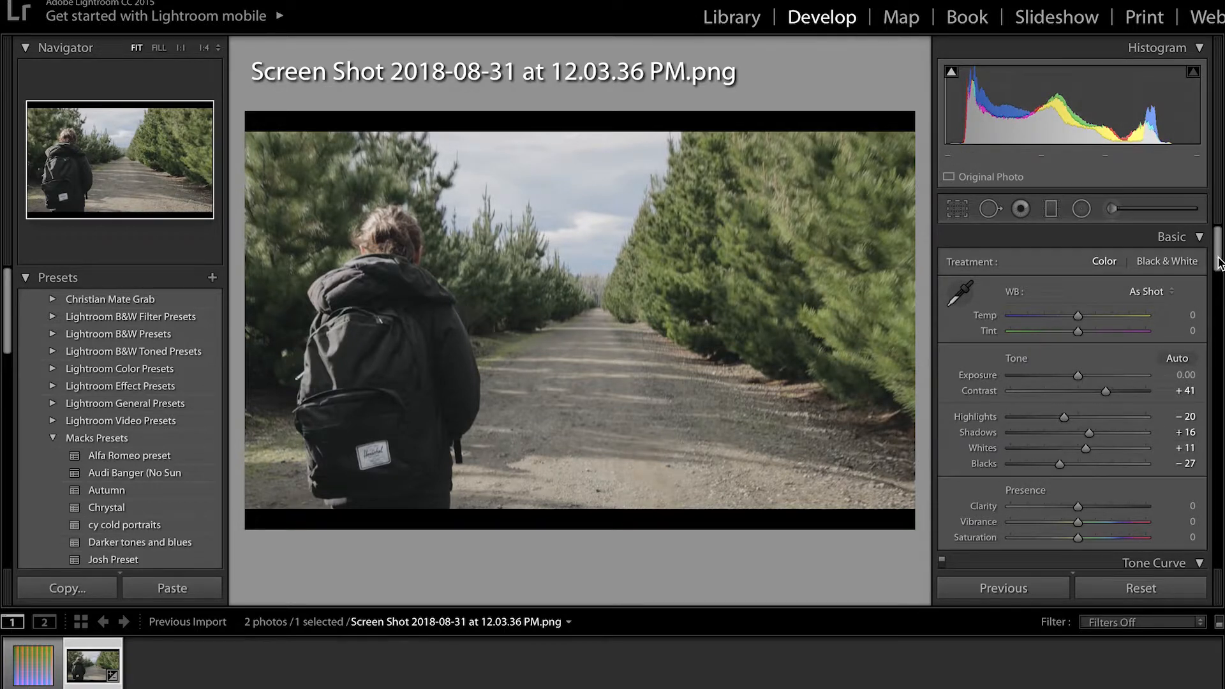
{"action": "left_click_drag", "start_coordinate": [1218, 262], "coordinate": [1218, 268]}
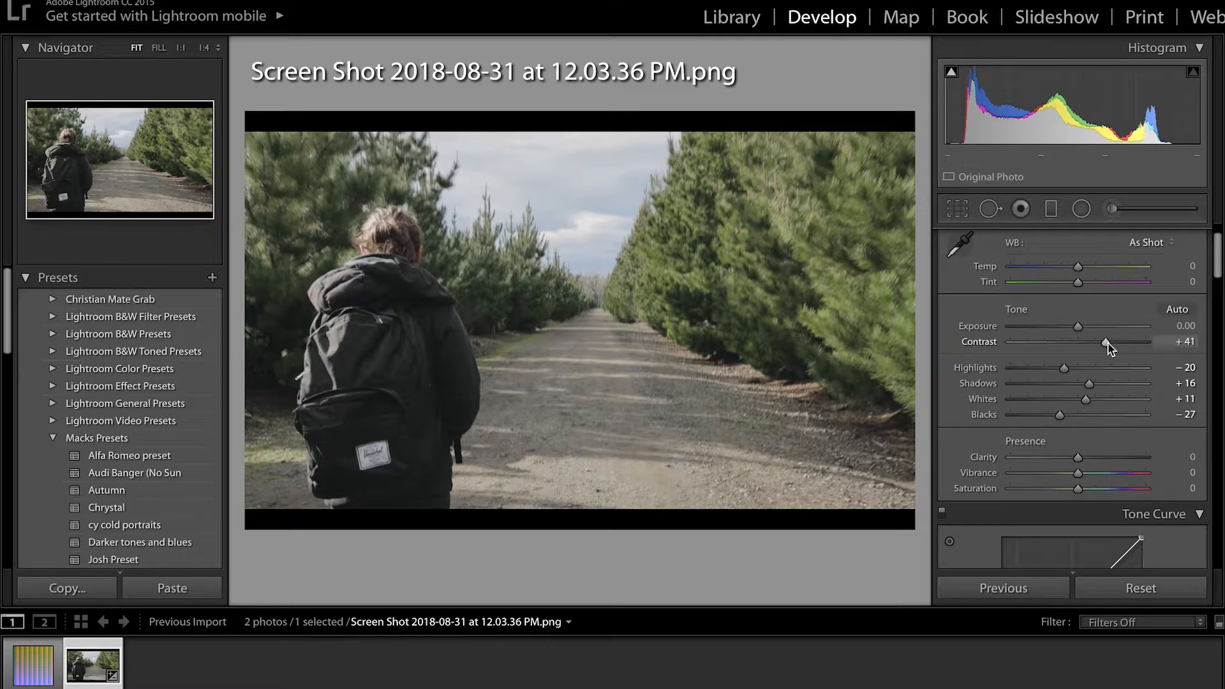
{"action": "left_click_drag", "start_coordinate": [1111, 343], "coordinate": [1124, 342]}
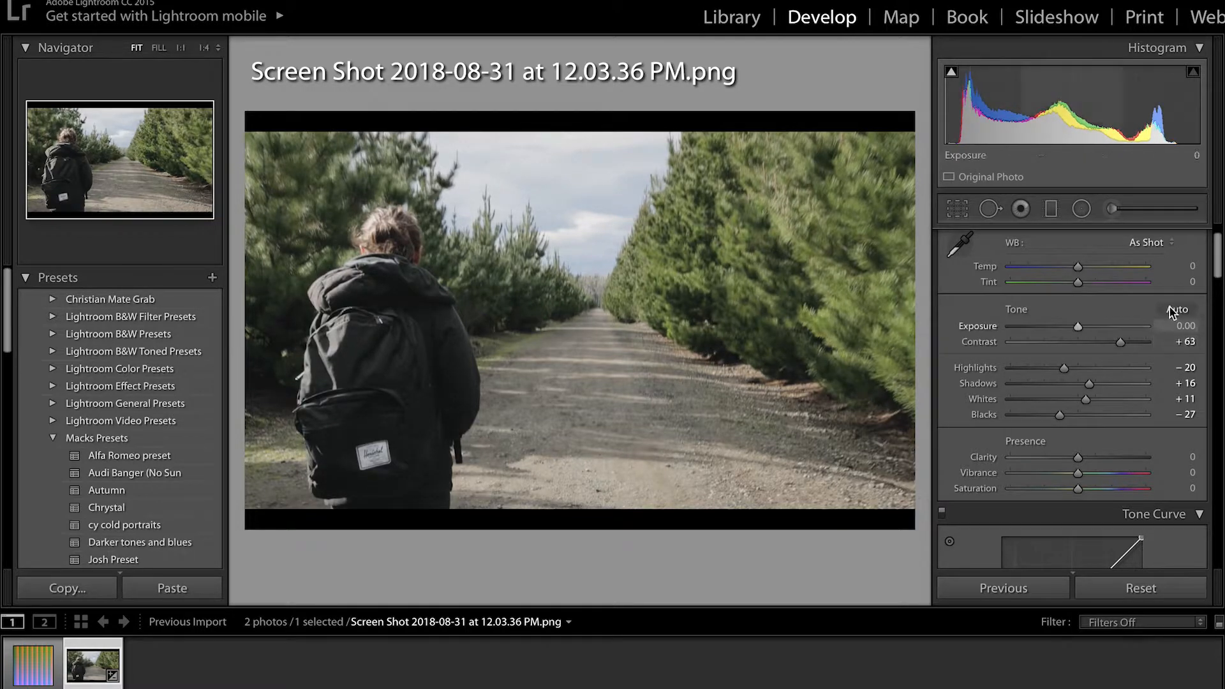
Use targeted adjustments on the trees to set Hue to Yellow −36 and Green −44, and slightly reduce the foliage's saturation
{"action": "left_click_drag", "start_coordinate": [1219, 267], "coordinate": [1218, 324]}
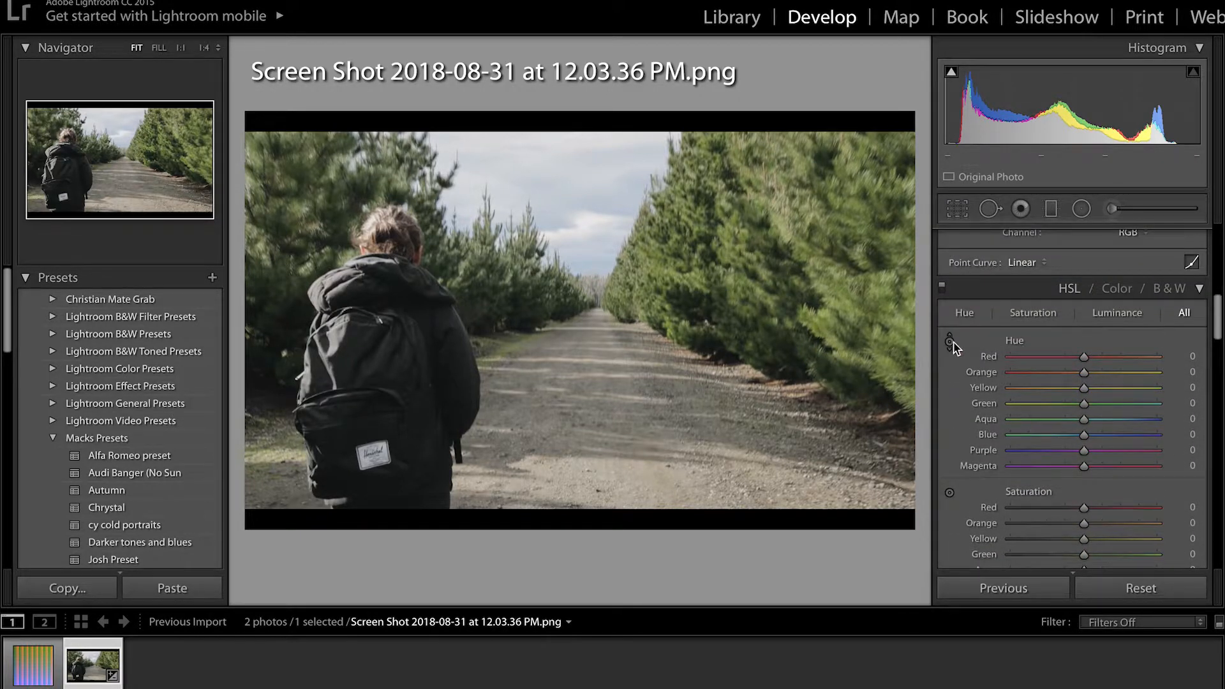
{"action": "left_click", "coordinate": [951, 342]}
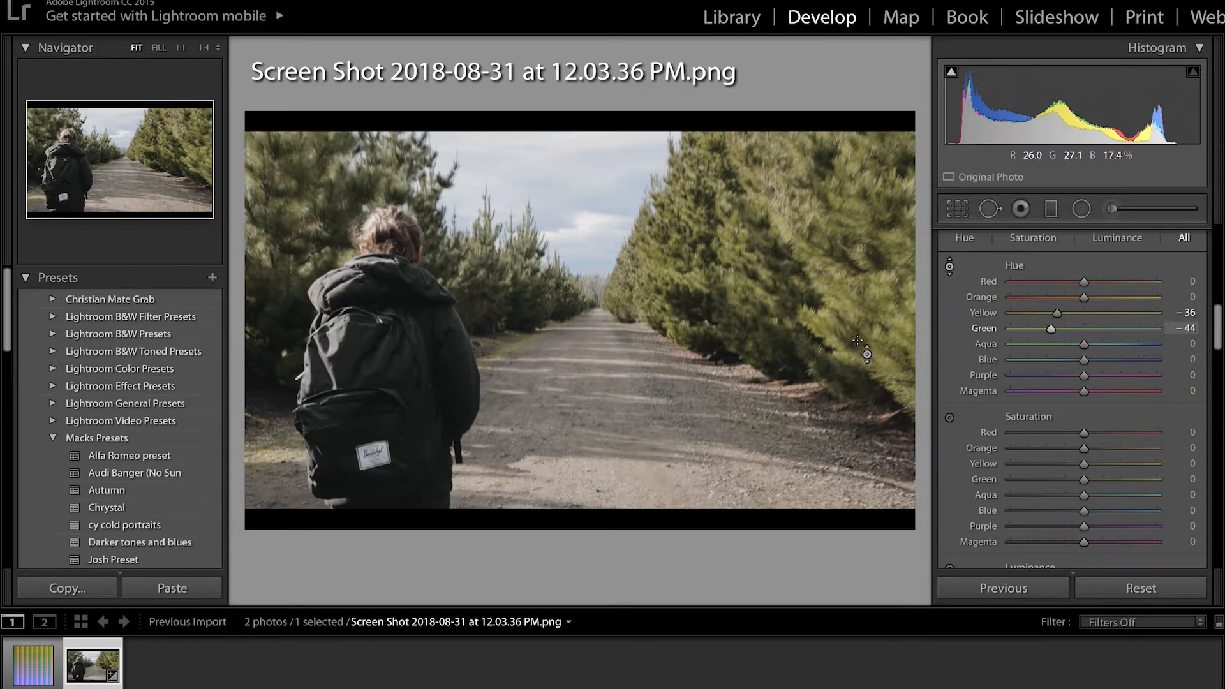
{"action": "left_click_drag", "start_coordinate": [1215, 327], "coordinate": [1217, 346]}
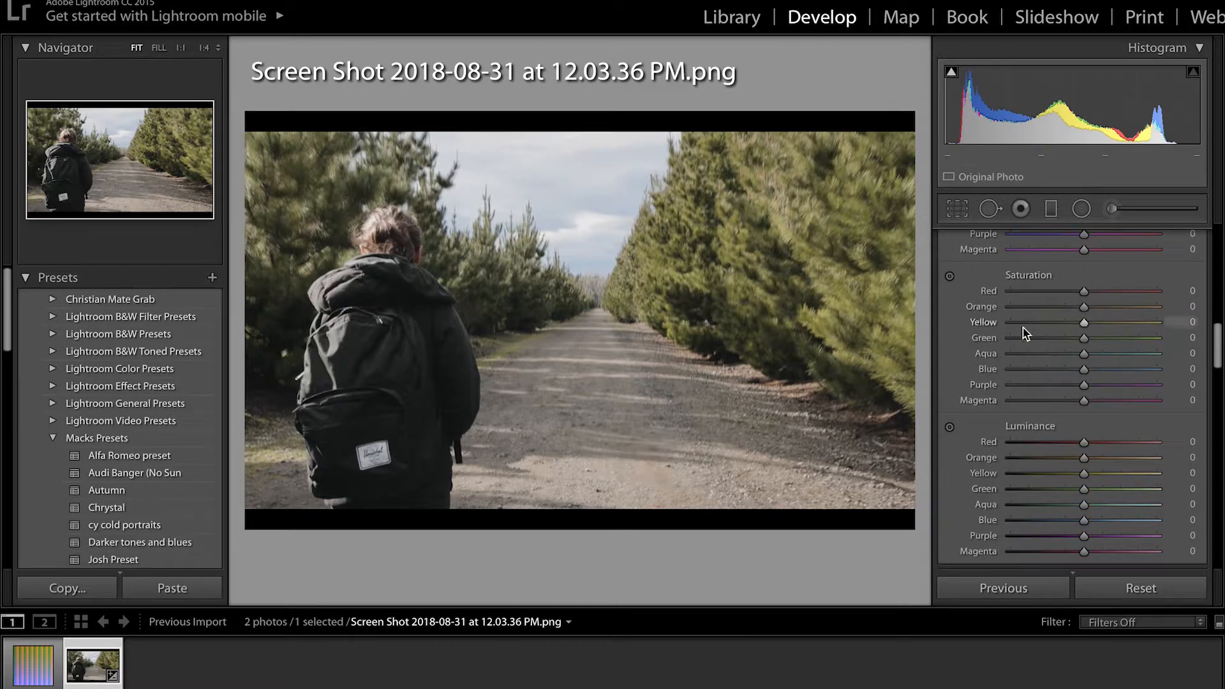
{"action": "left_click", "coordinate": [950, 278]}
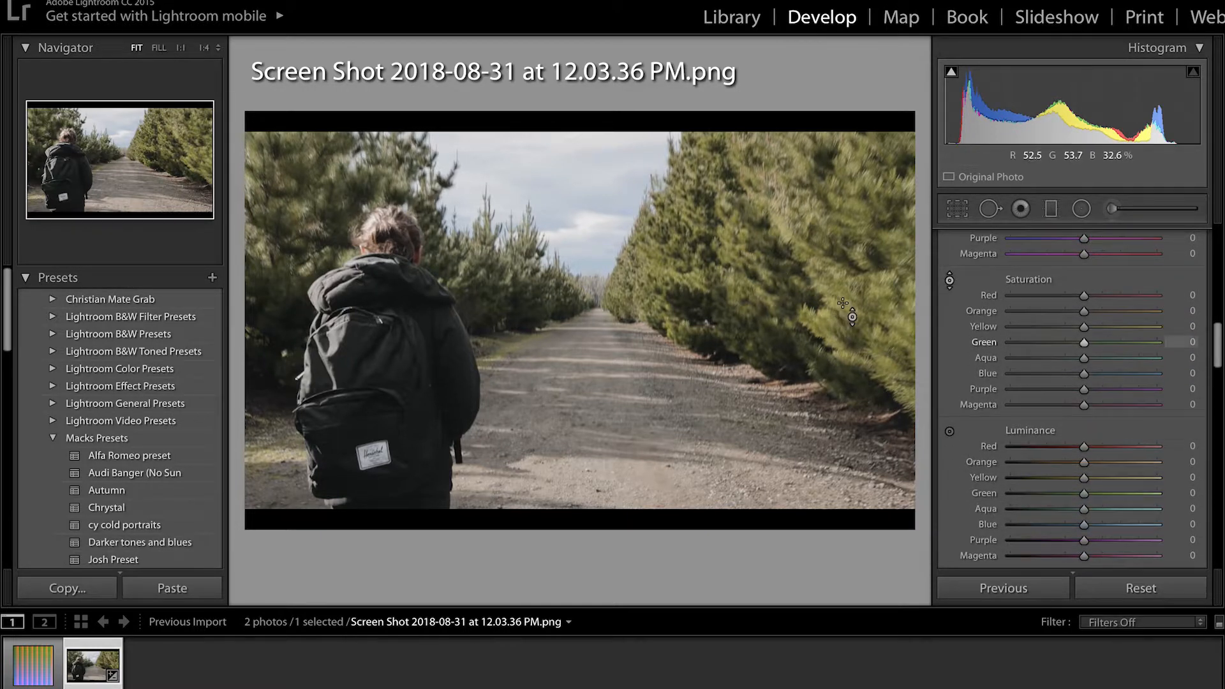
{"action": "left_click_drag", "start_coordinate": [823, 258], "coordinate": [823, 270]}
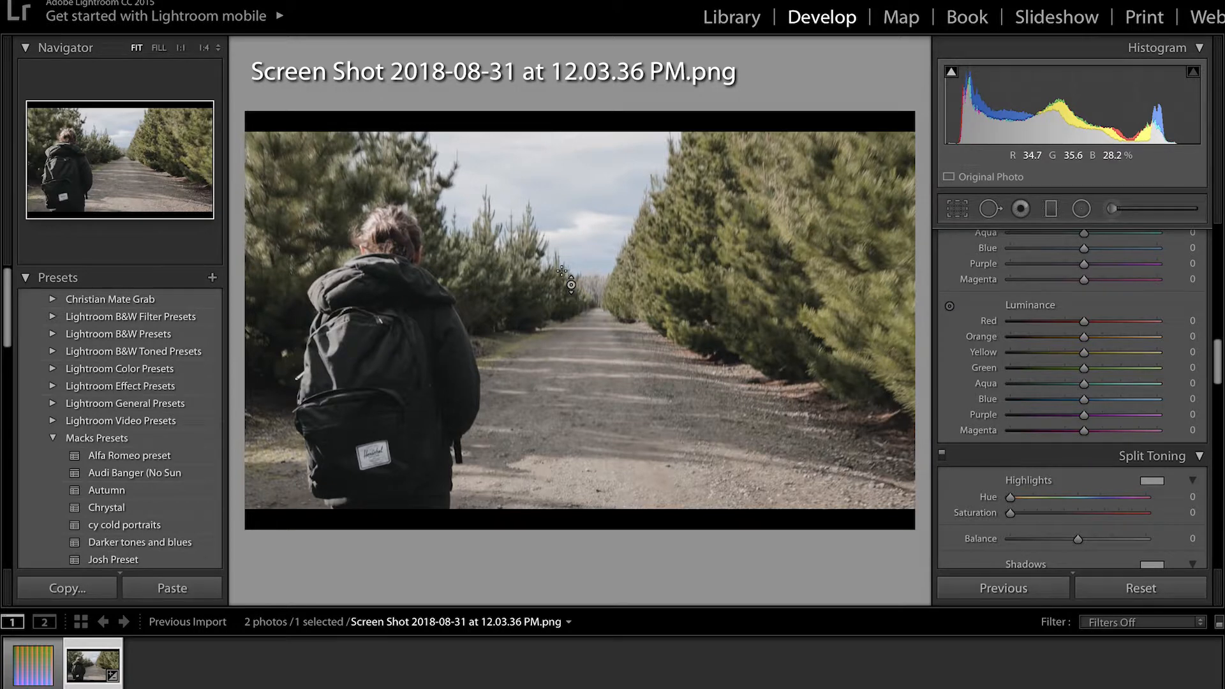
Copy the screenshot's Basic Tone, Treatment, Color, Split Toning and Process Version settings and paste them onto "for lut image .png"
{"action": "left_click", "coordinate": [66, 588]}
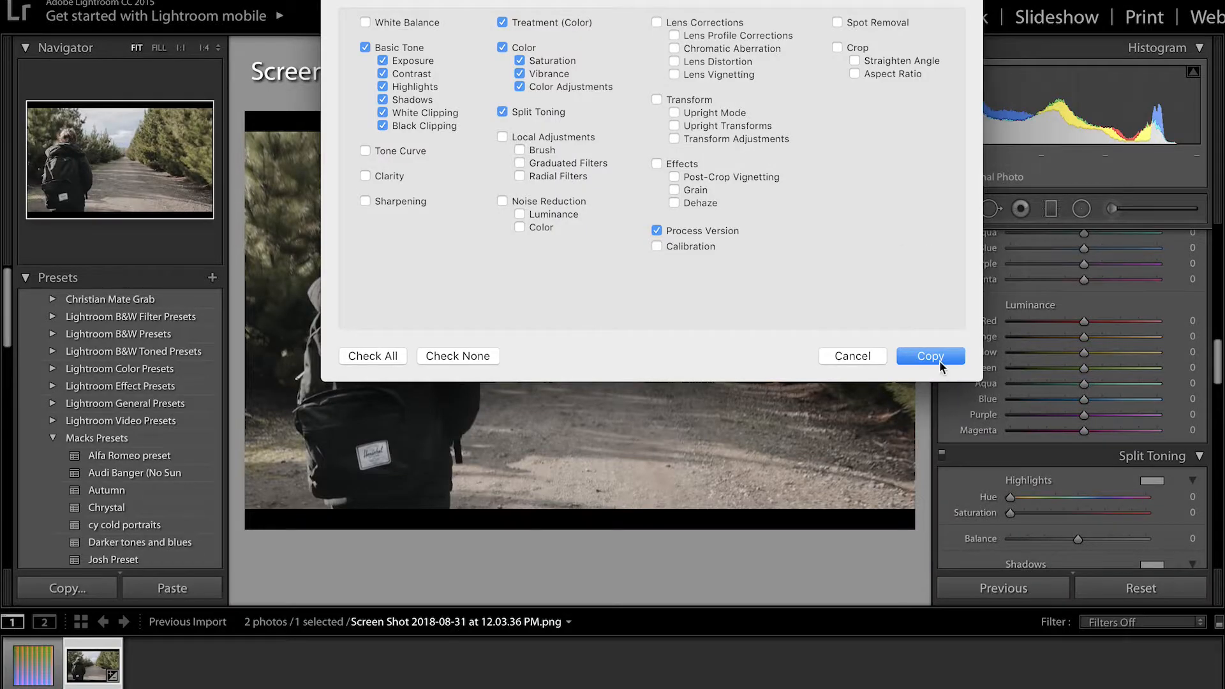
{"action": "left_click", "coordinate": [938, 358]}
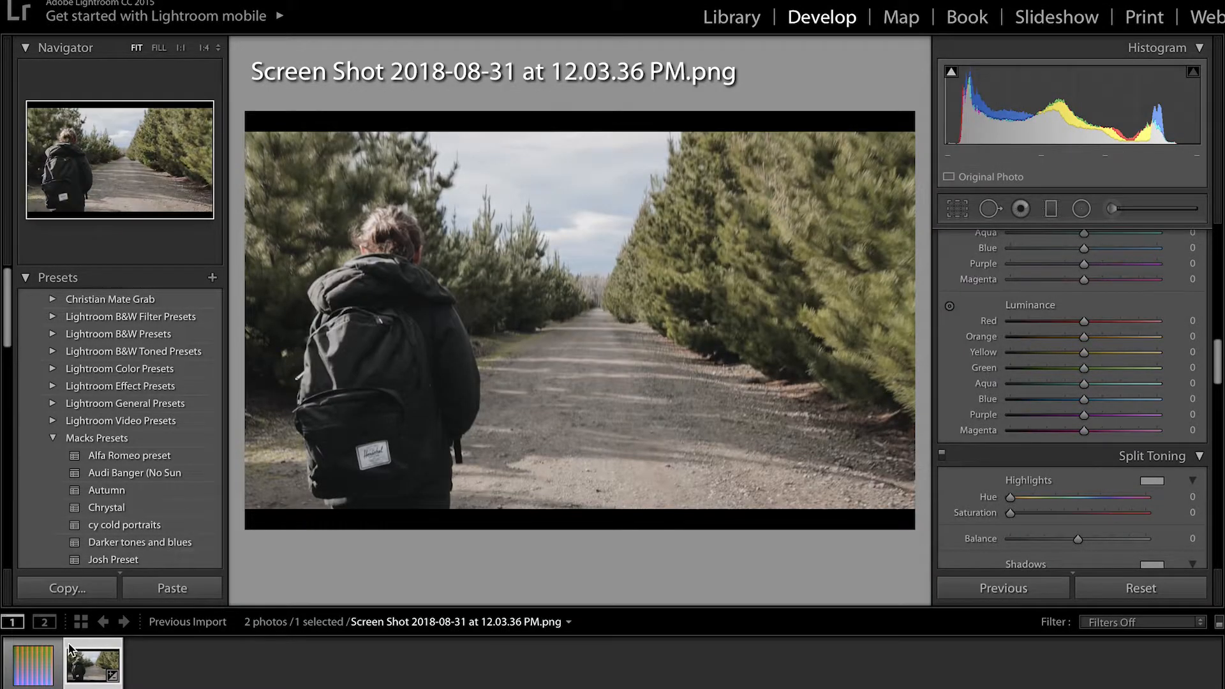
{"action": "left_click", "coordinate": [44, 661]}
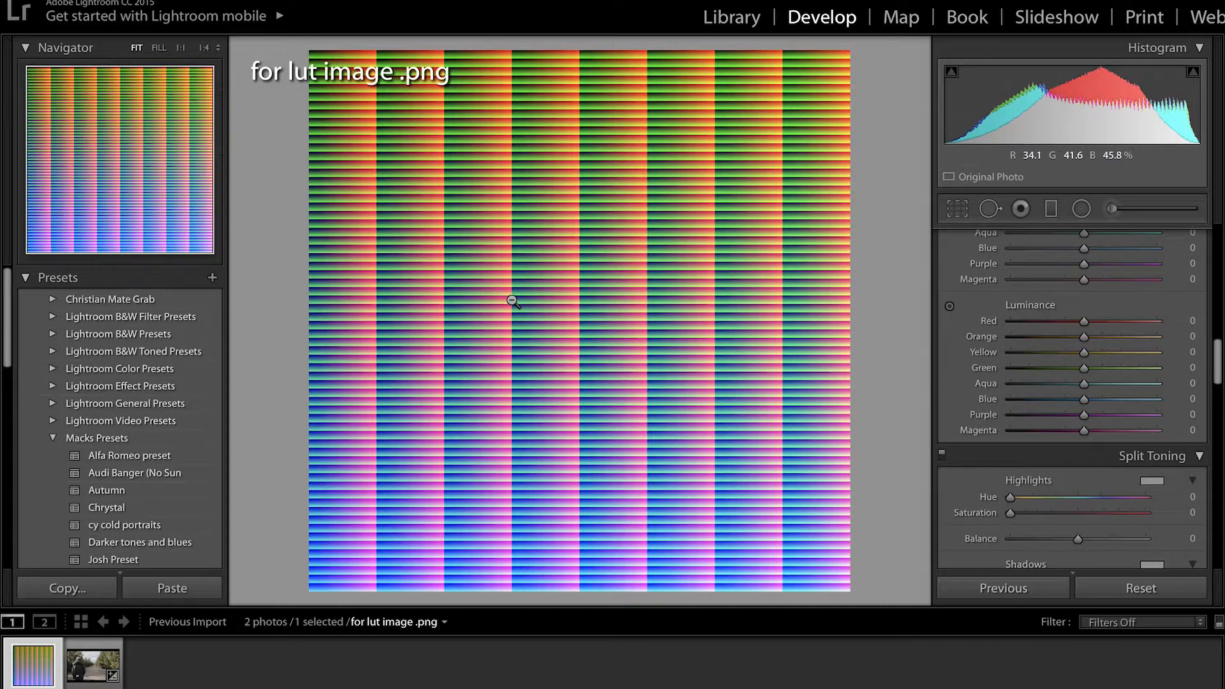
{"action": "left_click", "coordinate": [186, 590]}
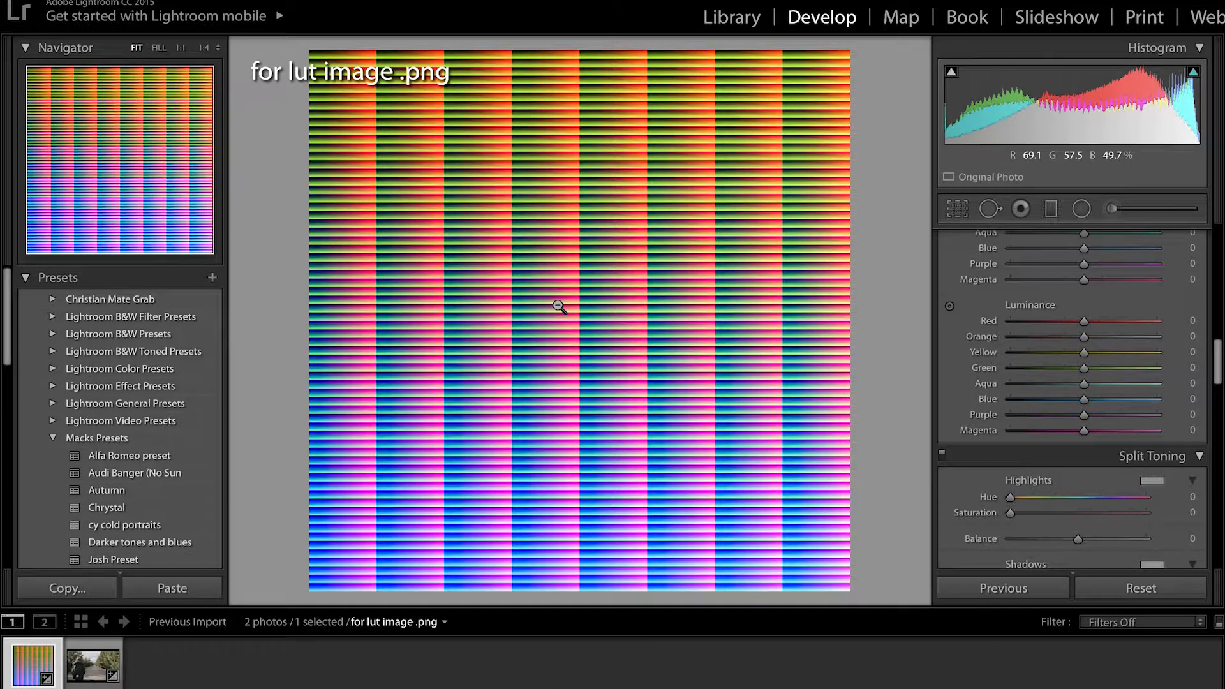
Export the graded "for lut image .png" as a JPG to the Desktop folder
{"action": "right_click", "coordinate": [558, 307]}
{"action": "mouse_move", "coordinate": [655, 628]}
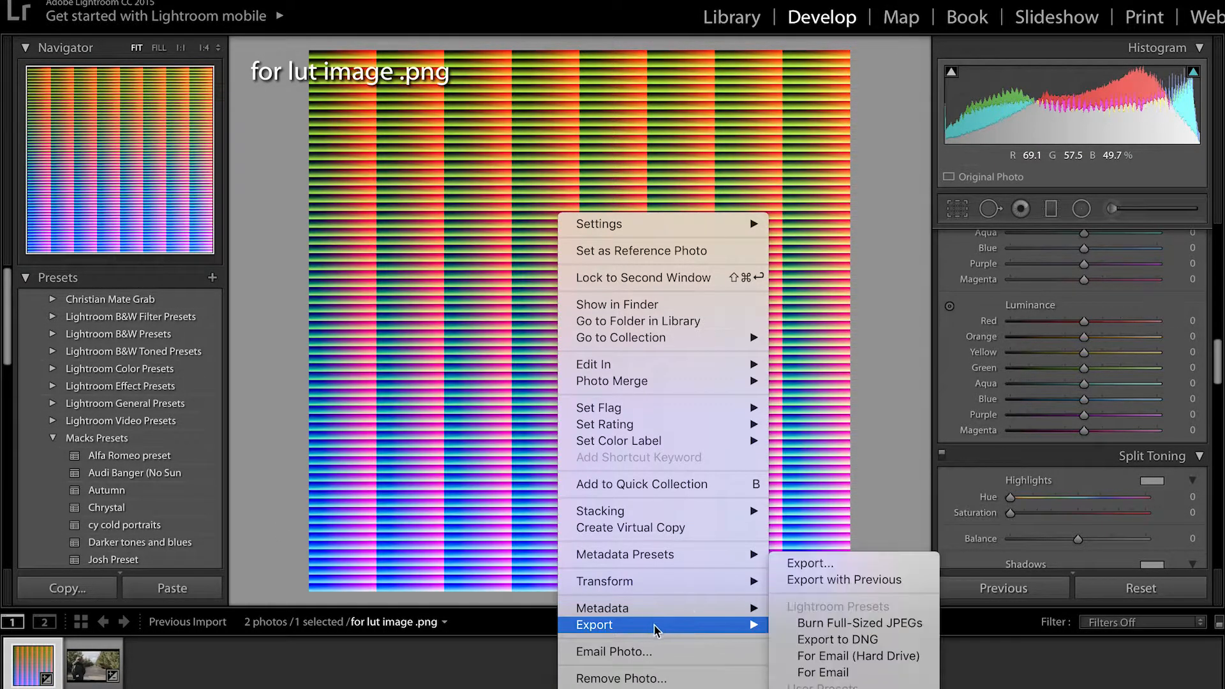
{"action": "left_click", "coordinate": [810, 563]}
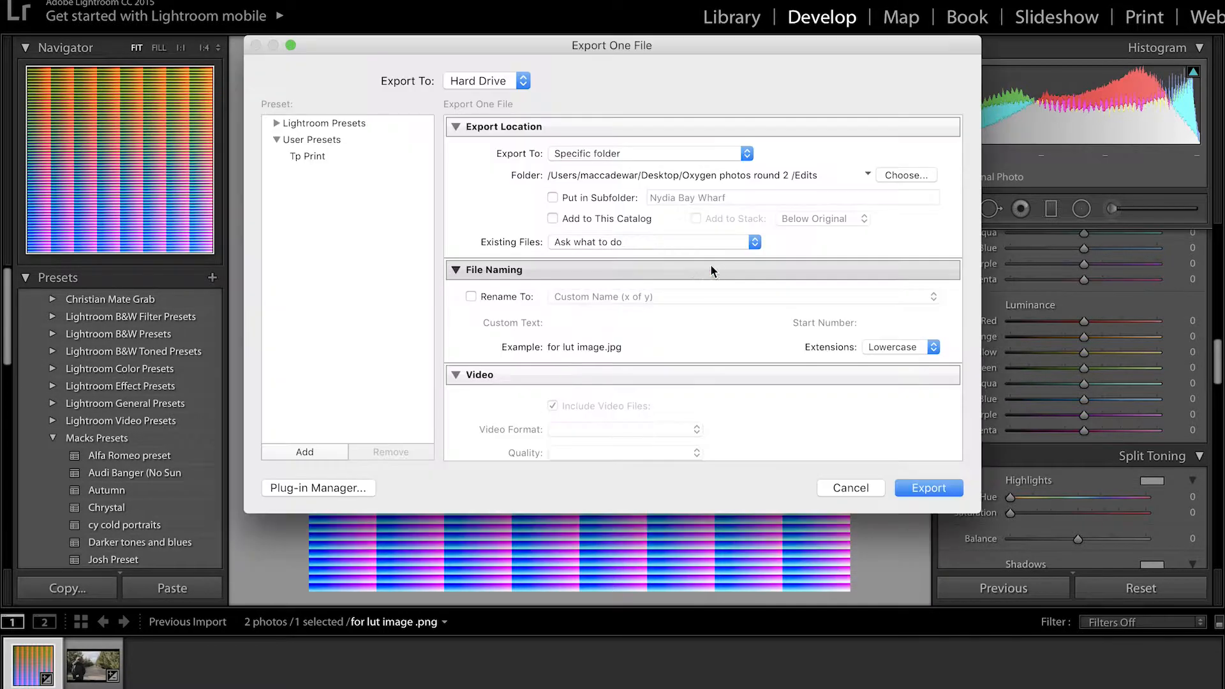
{"action": "scroll", "coordinate": [839, 189], "scroll_direction": "down", "scroll_amount": 1}
{"action": "left_click", "coordinate": [881, 159]}
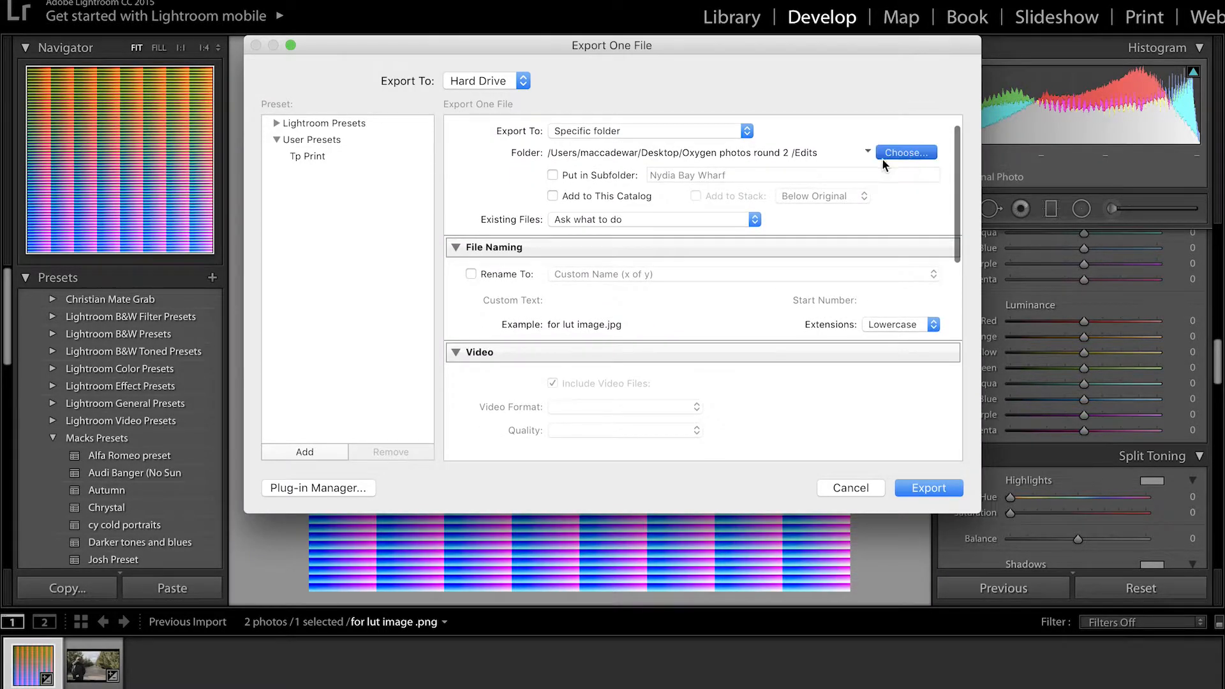
{"action": "scroll", "coordinate": [377, 185], "scroll_direction": "down", "scroll_amount": 3}
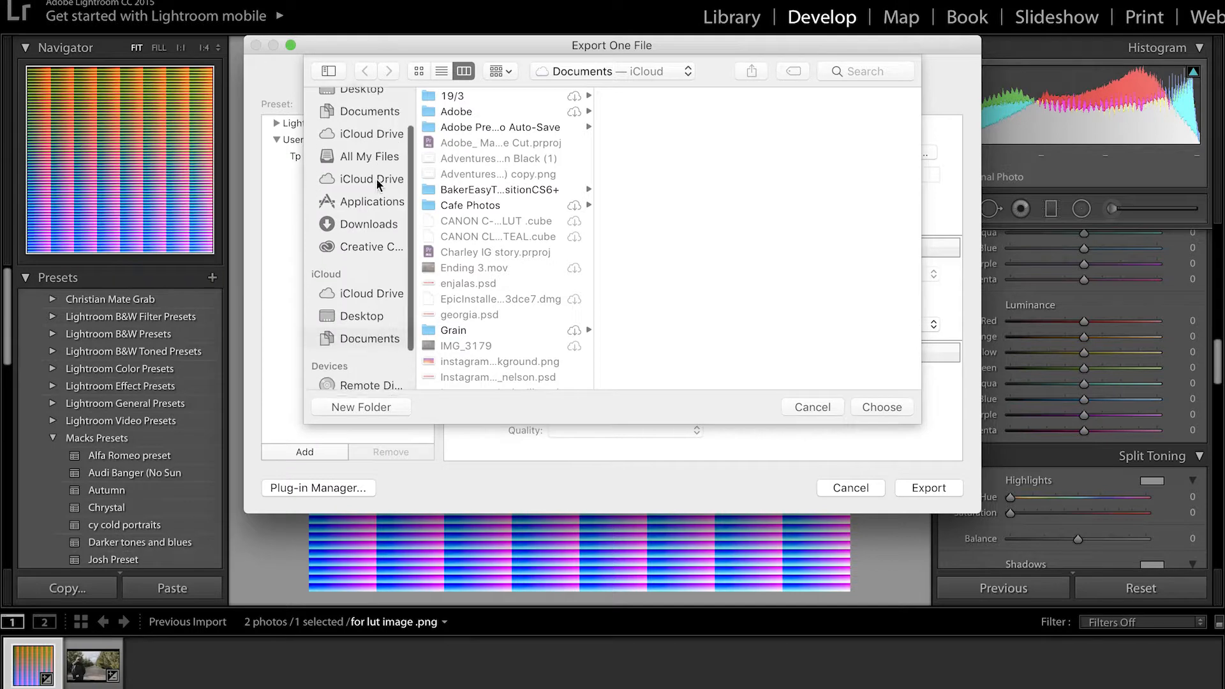
{"action": "left_click", "coordinate": [362, 304]}
{"action": "left_click", "coordinate": [876, 406]}
{"action": "left_click", "coordinate": [931, 488]}
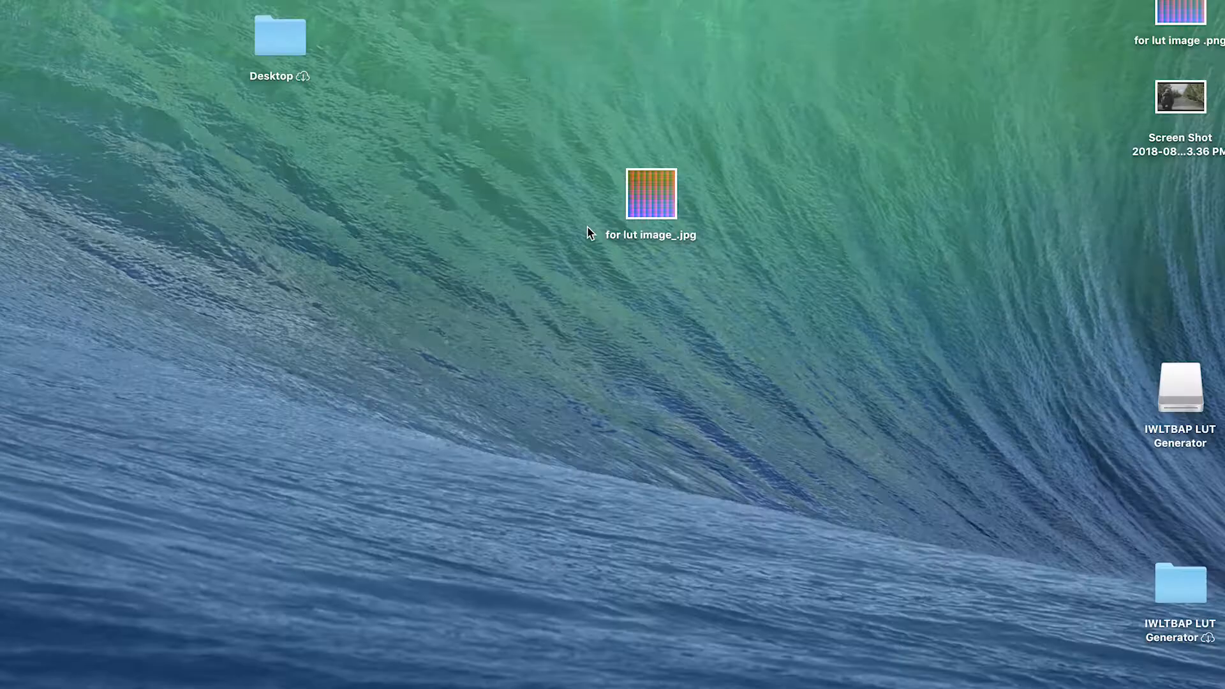
Preview the exported "for lut image_.jpg" on the desktop to check the applied grade
{"action": "left_click", "coordinate": [650, 203]}
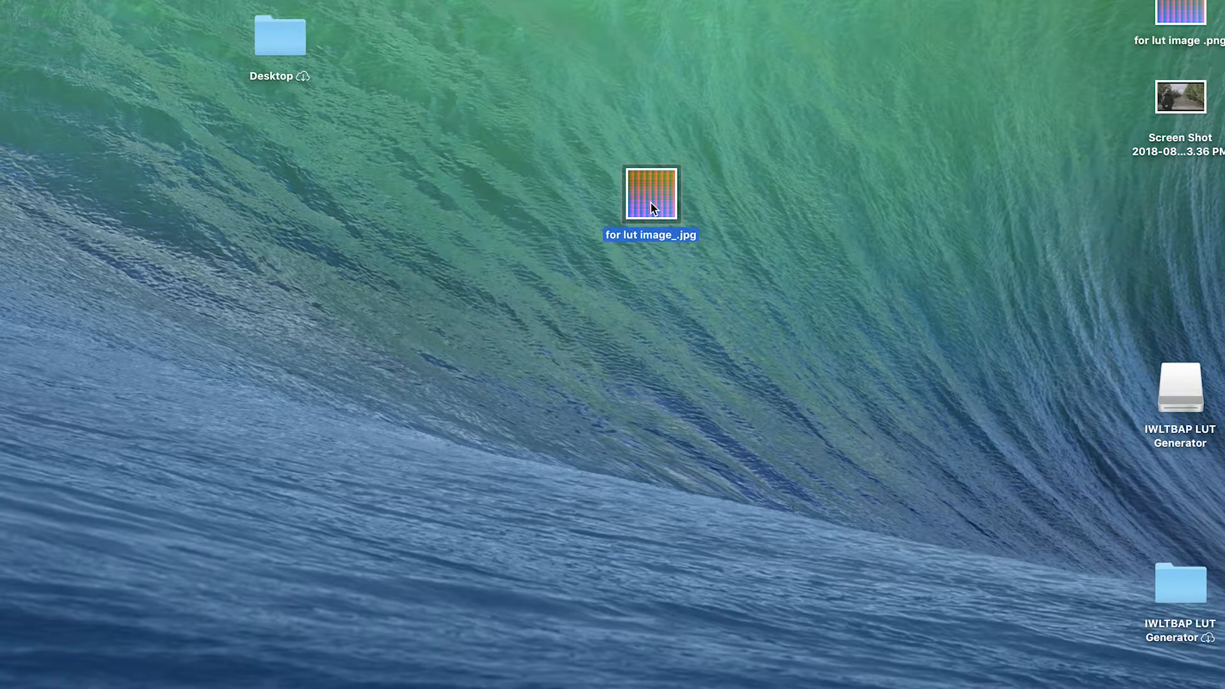
{"action": "key", "text": "space"}
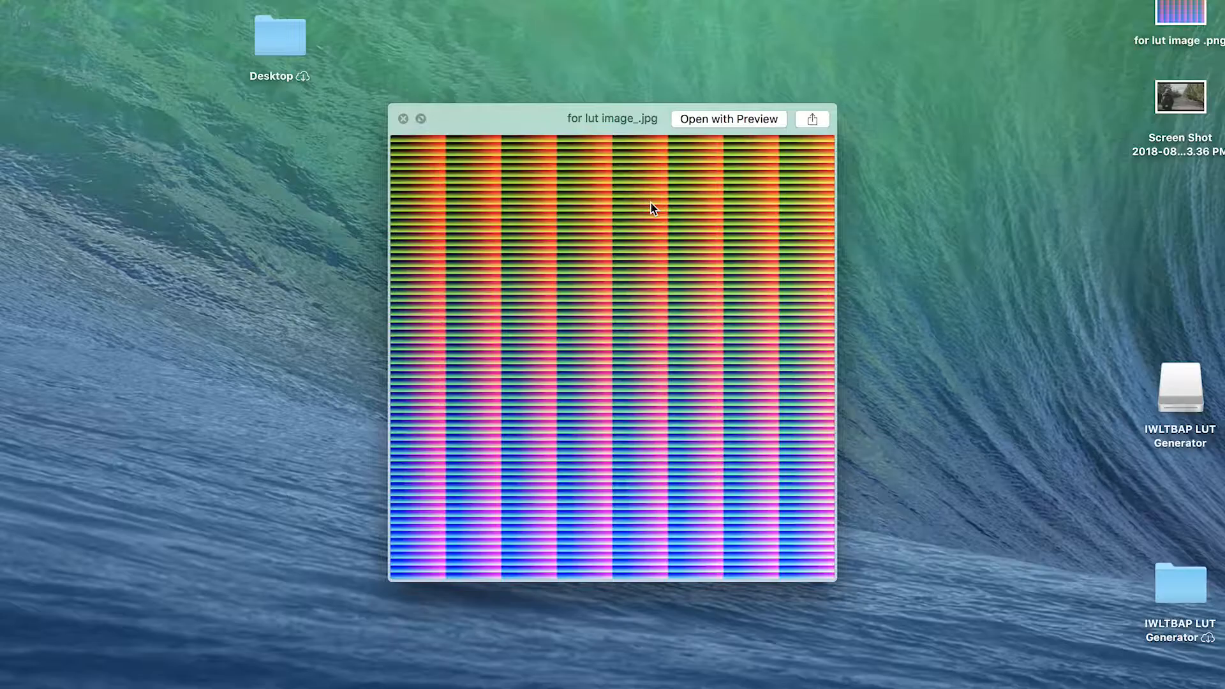
{"action": "key", "text": "space"}
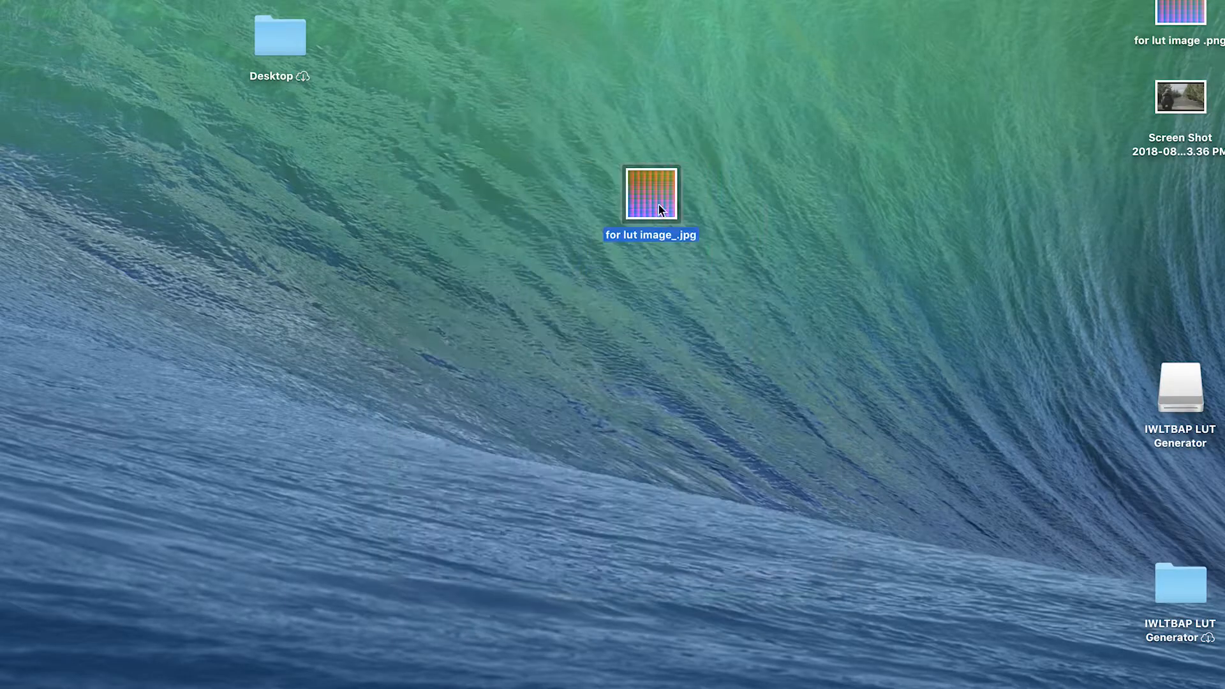
Launch IWLTBAP LUT Generator from its disk image and arrange its window and the exported JPG side by side on the desktop
{"action": "double_click", "coordinate": [1177, 392]}
{"action": "double_click", "coordinate": [354, 108]}
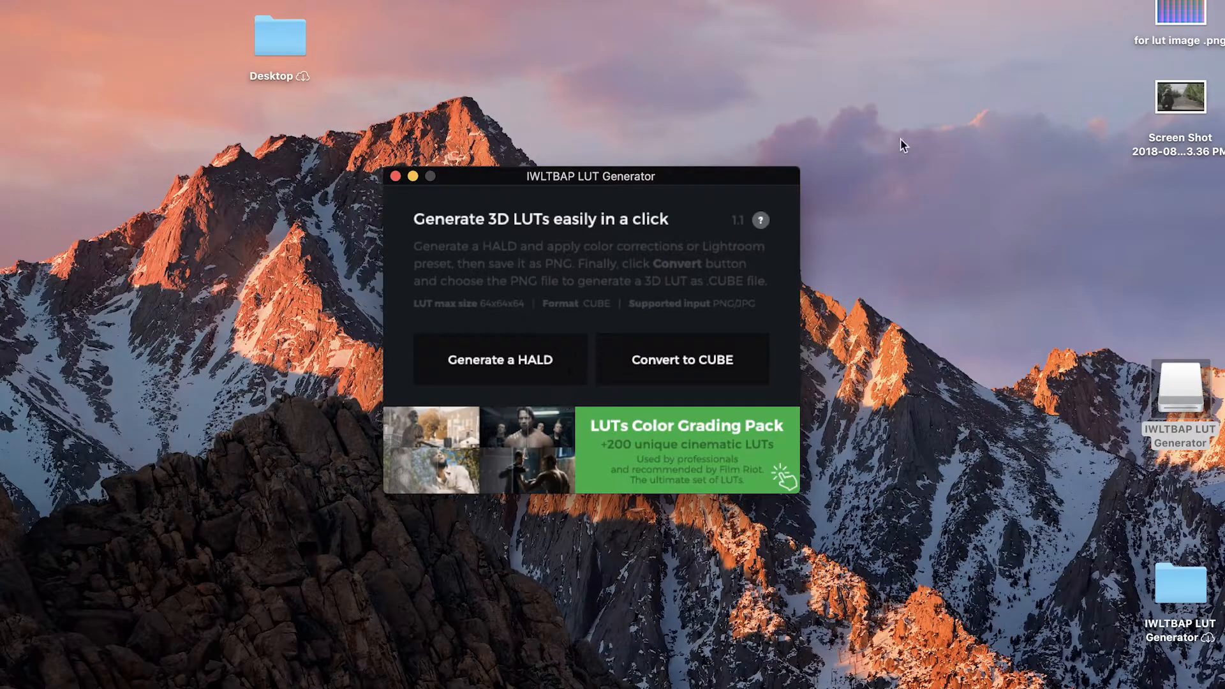
{"action": "left_click_drag", "start_coordinate": [675, 174], "coordinate": [424, 197]}
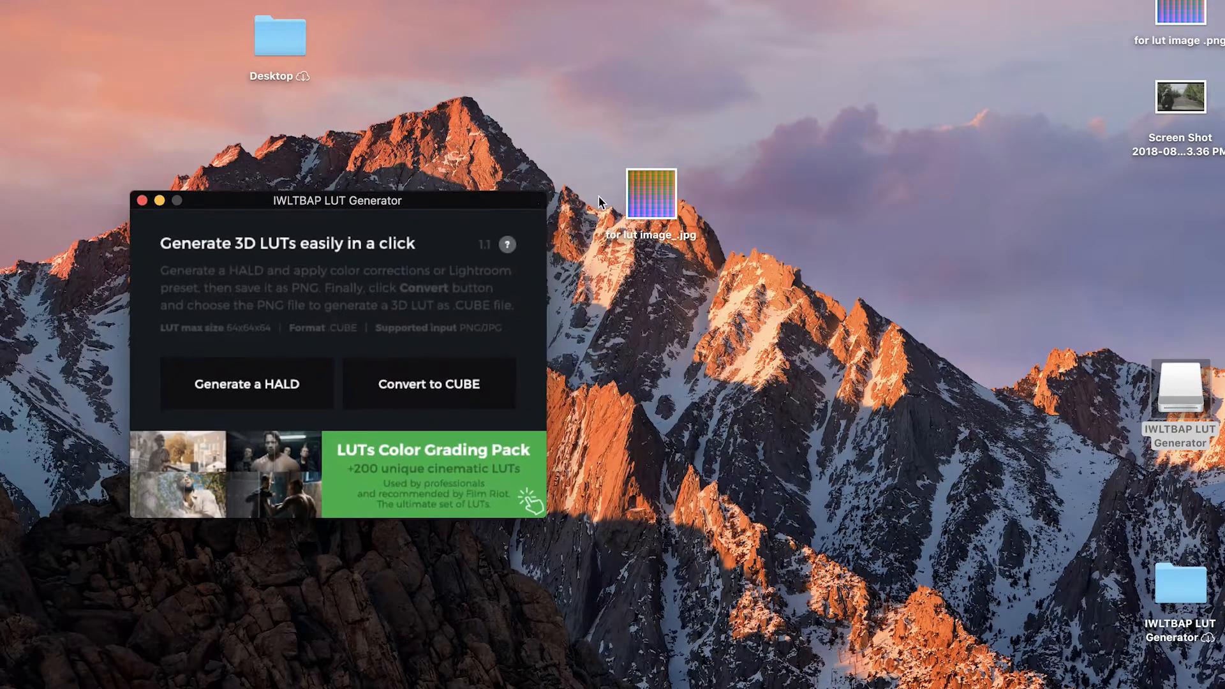
{"action": "left_click_drag", "start_coordinate": [675, 195], "coordinate": [781, 194]}
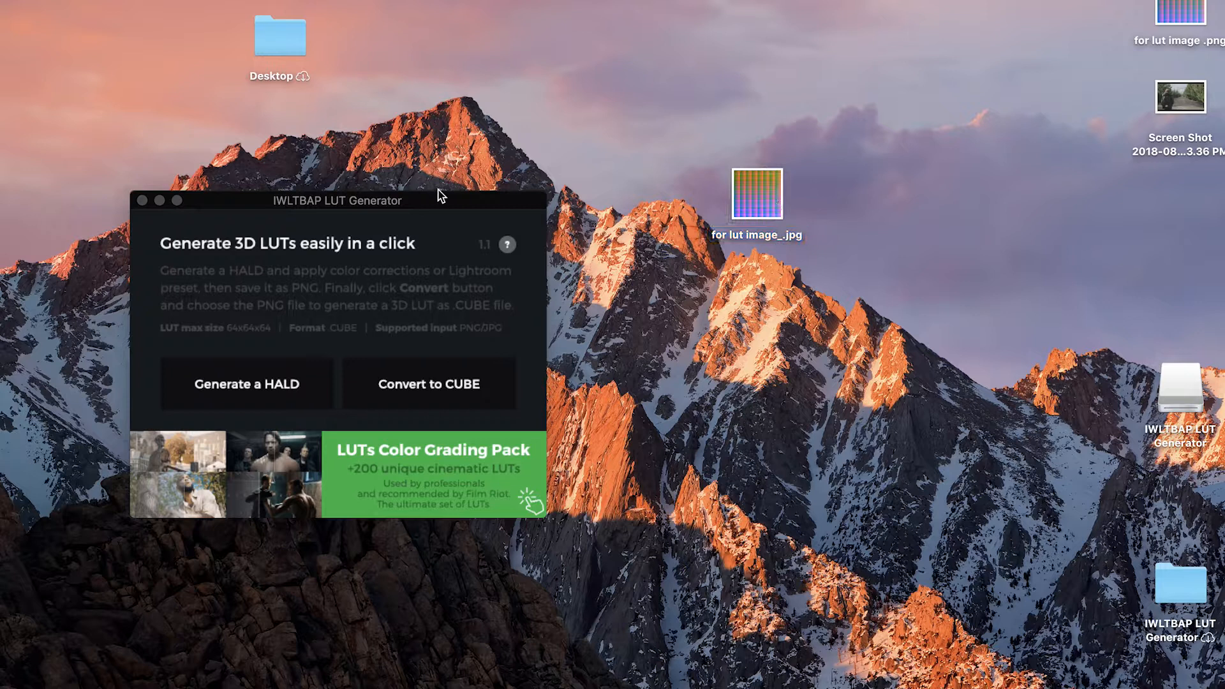
{"action": "left_click_drag", "start_coordinate": [445, 193], "coordinate": [510, 122]}
Convert "for lut image_.jpg" to a CUBE LUT and move the resulting .cube file to an open area of the desktop
{"action": "left_click", "coordinate": [504, 318]}
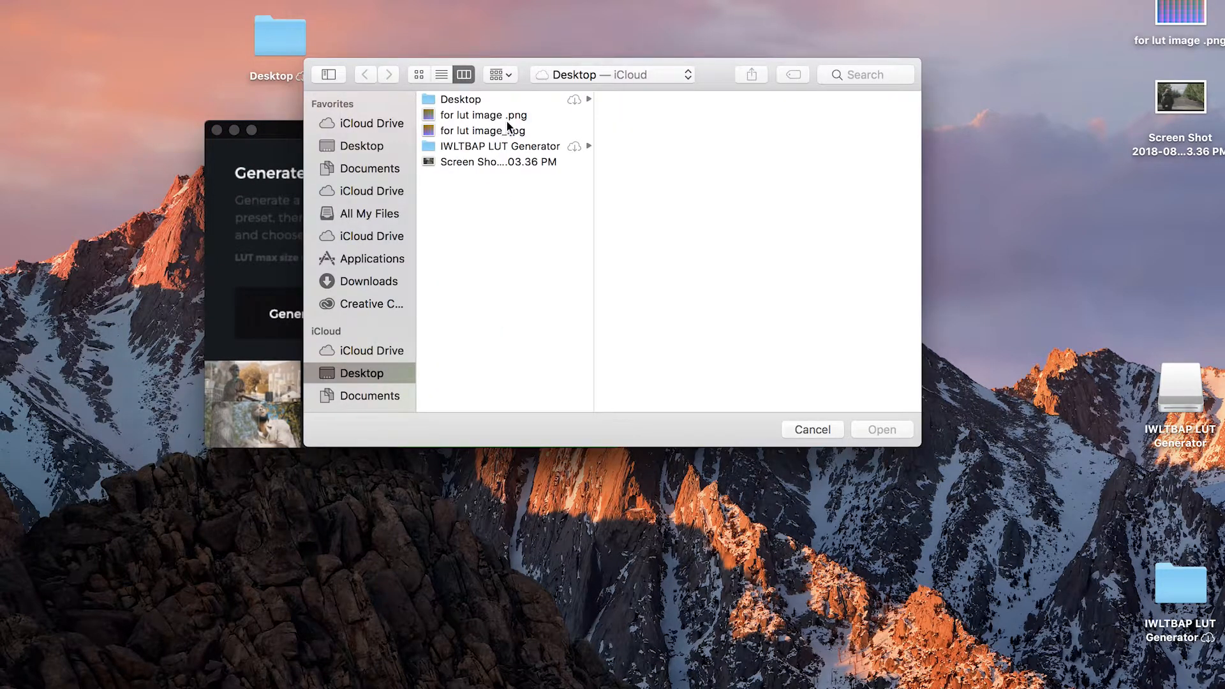
{"action": "left_click", "coordinate": [541, 132]}
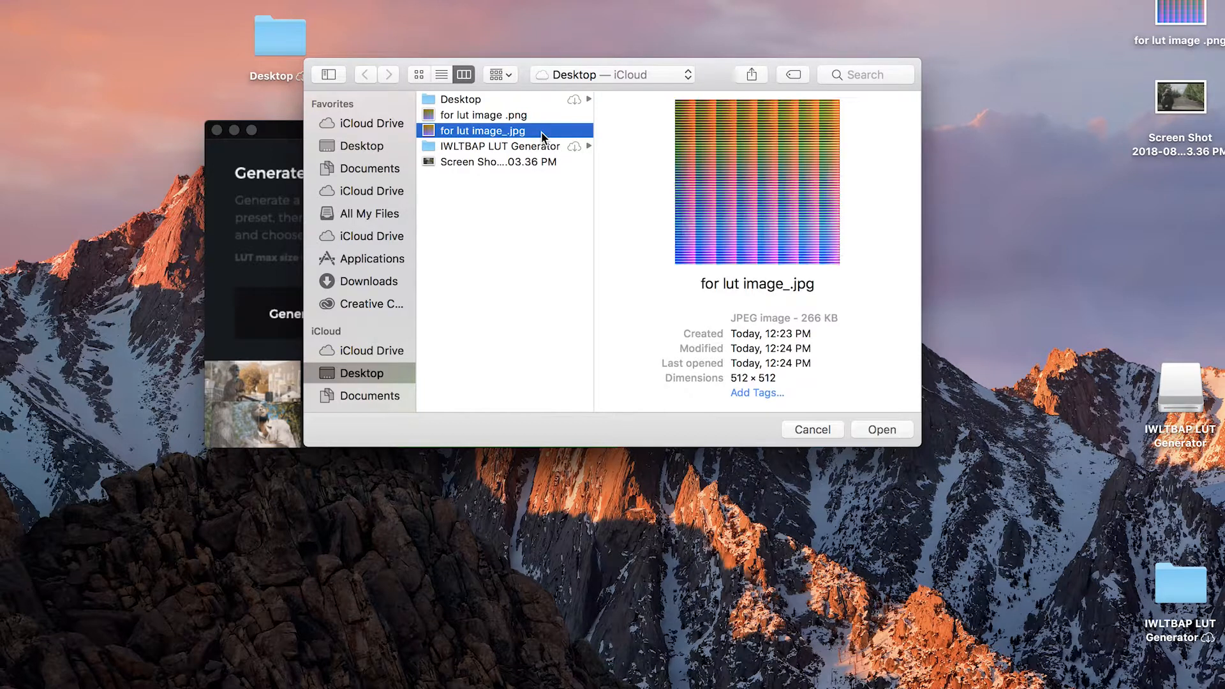
{"action": "left_click", "coordinate": [883, 430]}
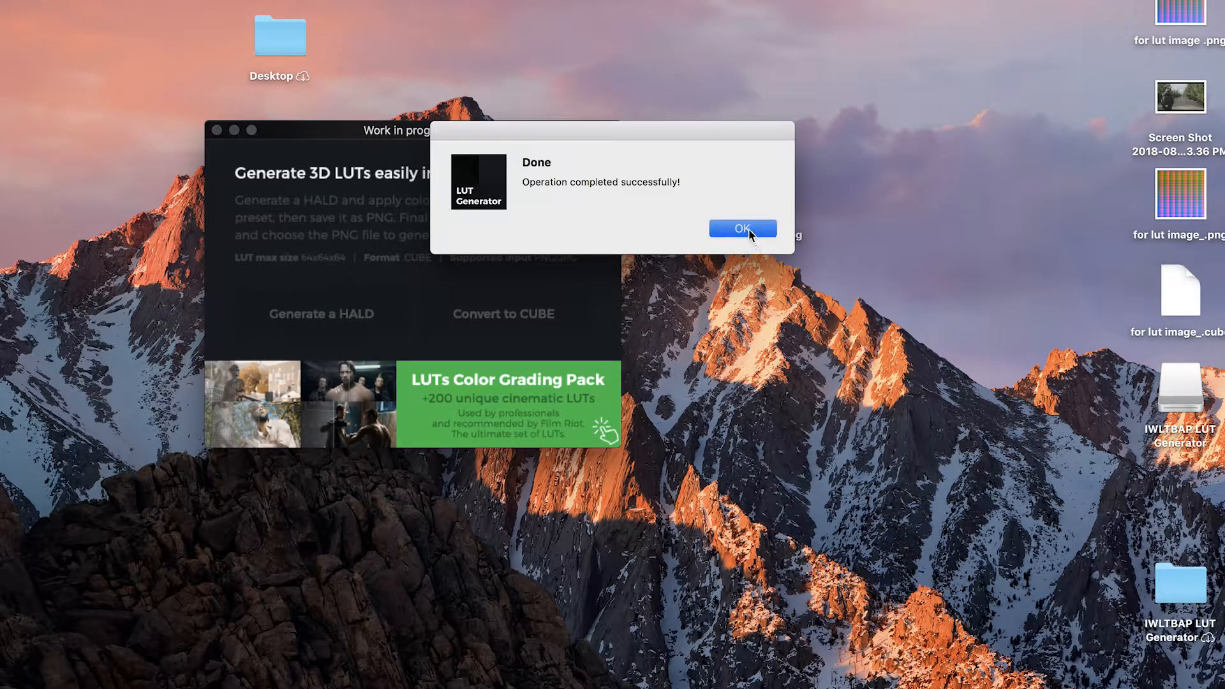
{"action": "left_click", "coordinate": [743, 228]}
{"action": "left_click_drag", "start_coordinate": [1180, 291], "coordinate": [876, 436]}
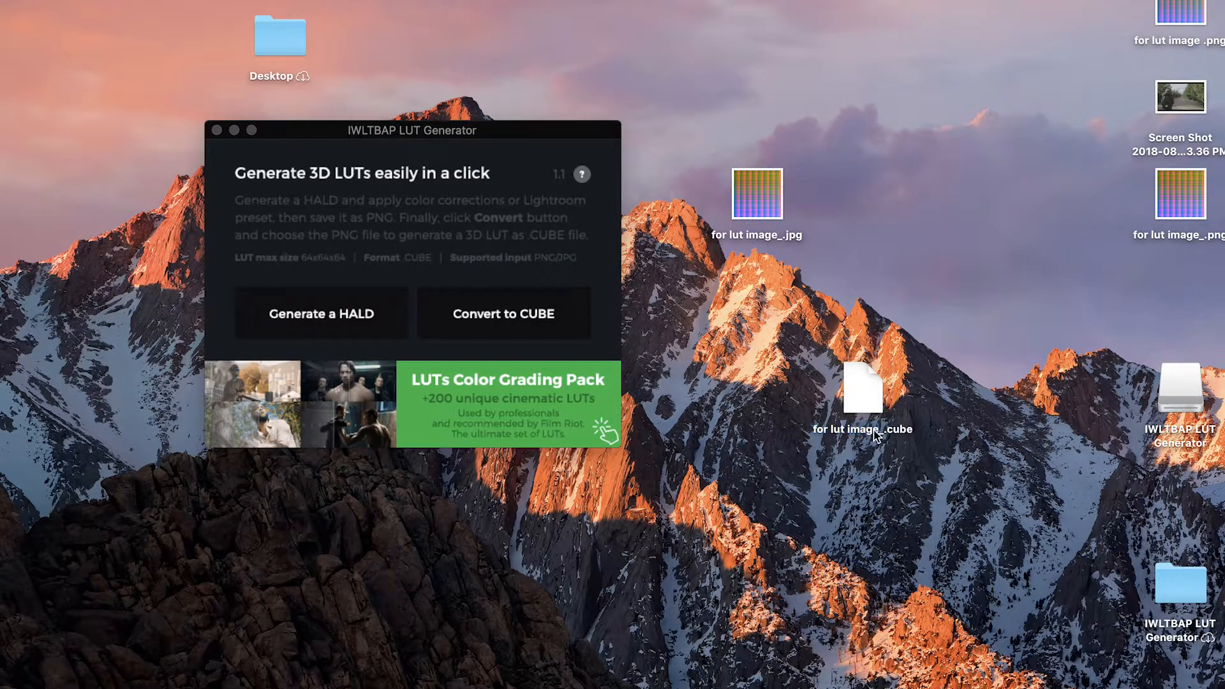
{"action": "left_click", "coordinate": [858, 431]}
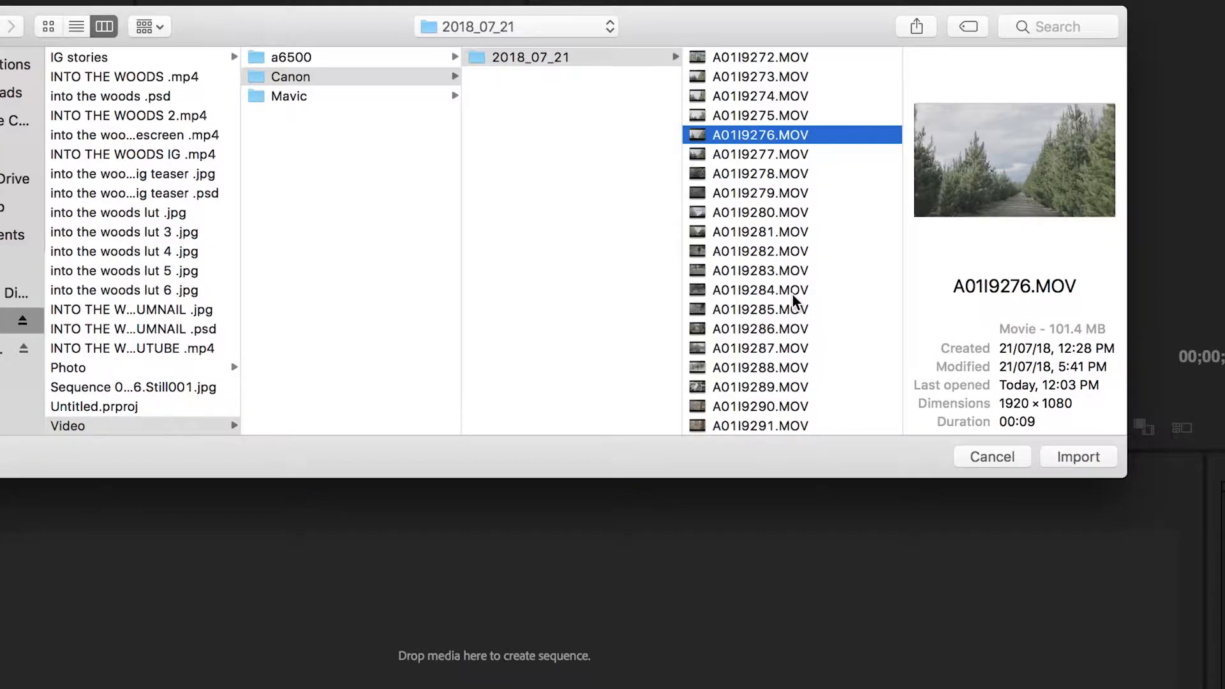
Import the Canon clips A01I9276.MOV through A01I9284.MOV and scrub through A01I9276.MOV in its sequence, returning to the start
{"action": "left_click", "coordinate": [793, 295], "text": "shift"}
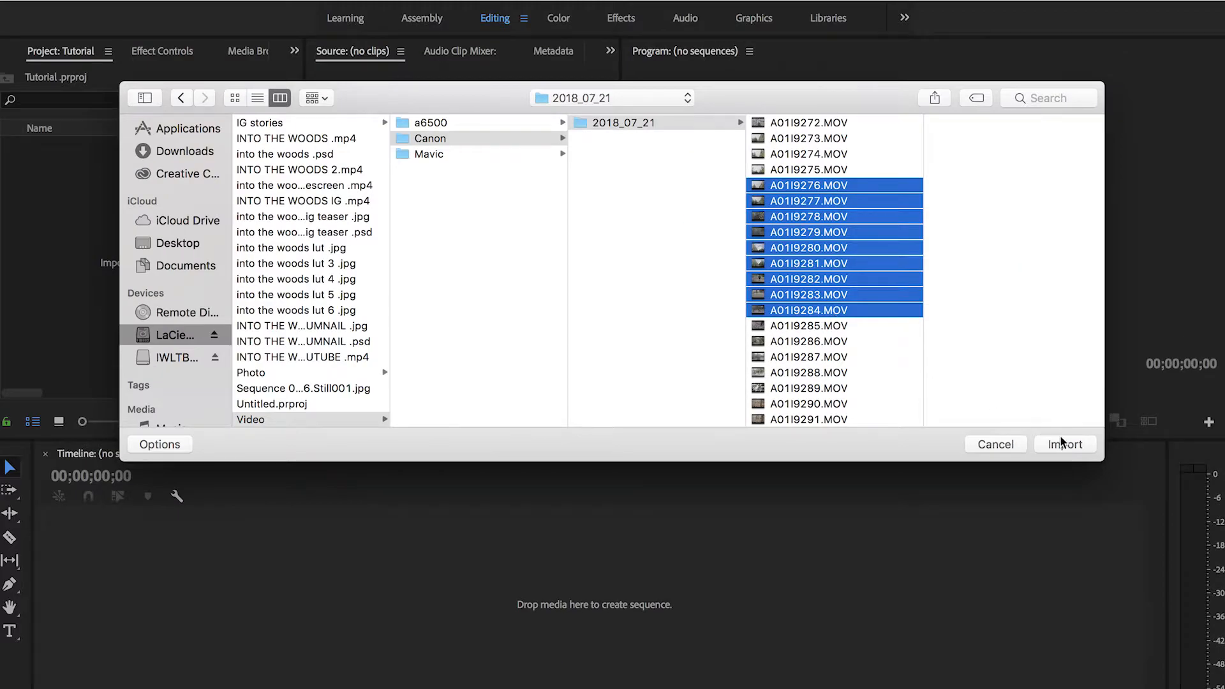
{"action": "left_click", "coordinate": [1060, 436]}
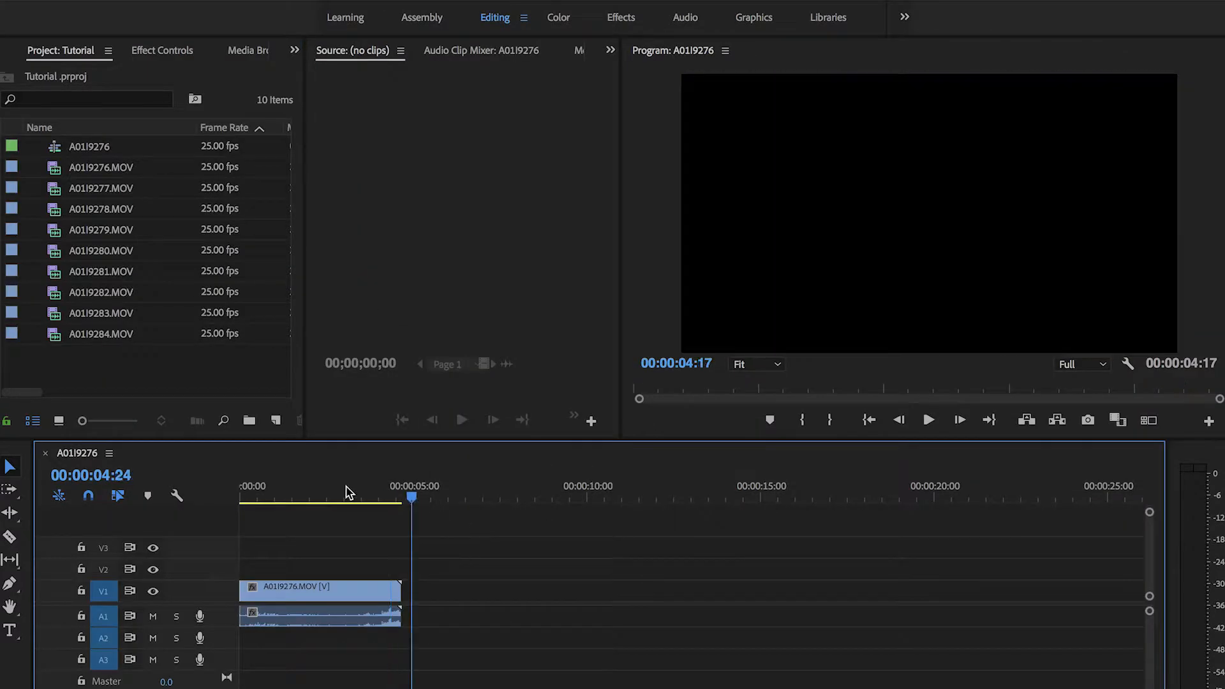
{"action": "left_click_drag", "start_coordinate": [349, 491], "coordinate": [247, 487]}
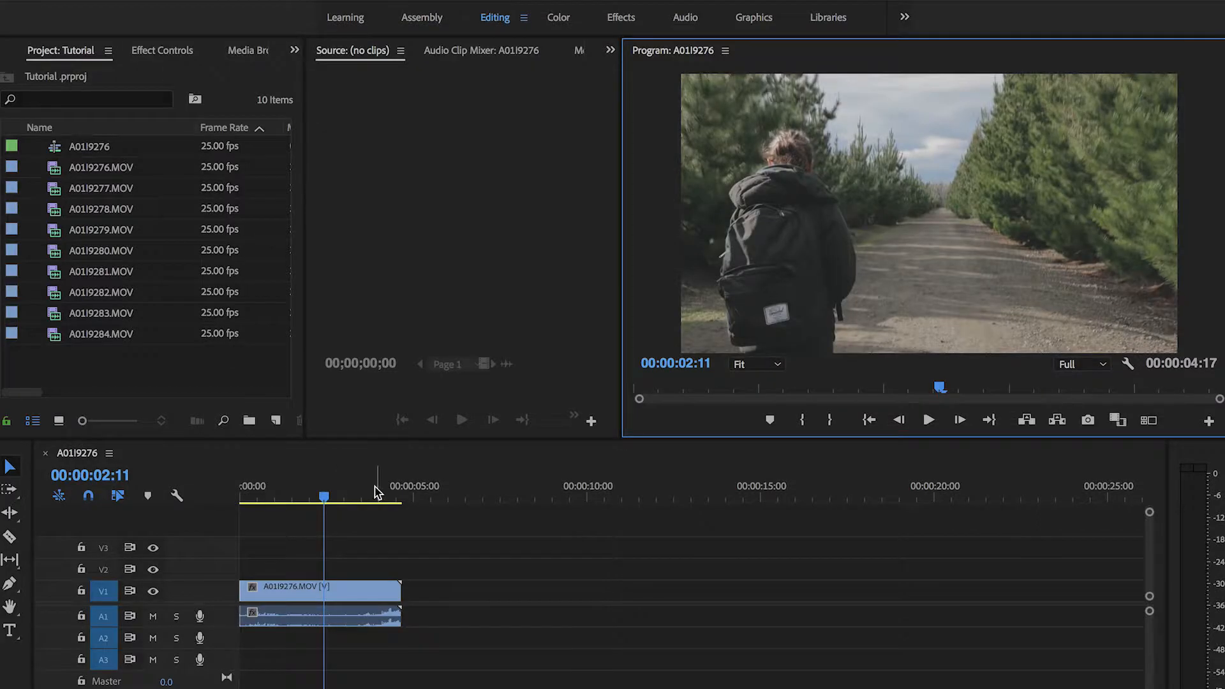
{"action": "left_click_drag", "start_coordinate": [377, 491], "coordinate": [220, 486]}
Create a new adjustment layer in the Tutorial project with the default settings
{"action": "left_click", "coordinate": [194, 381]}
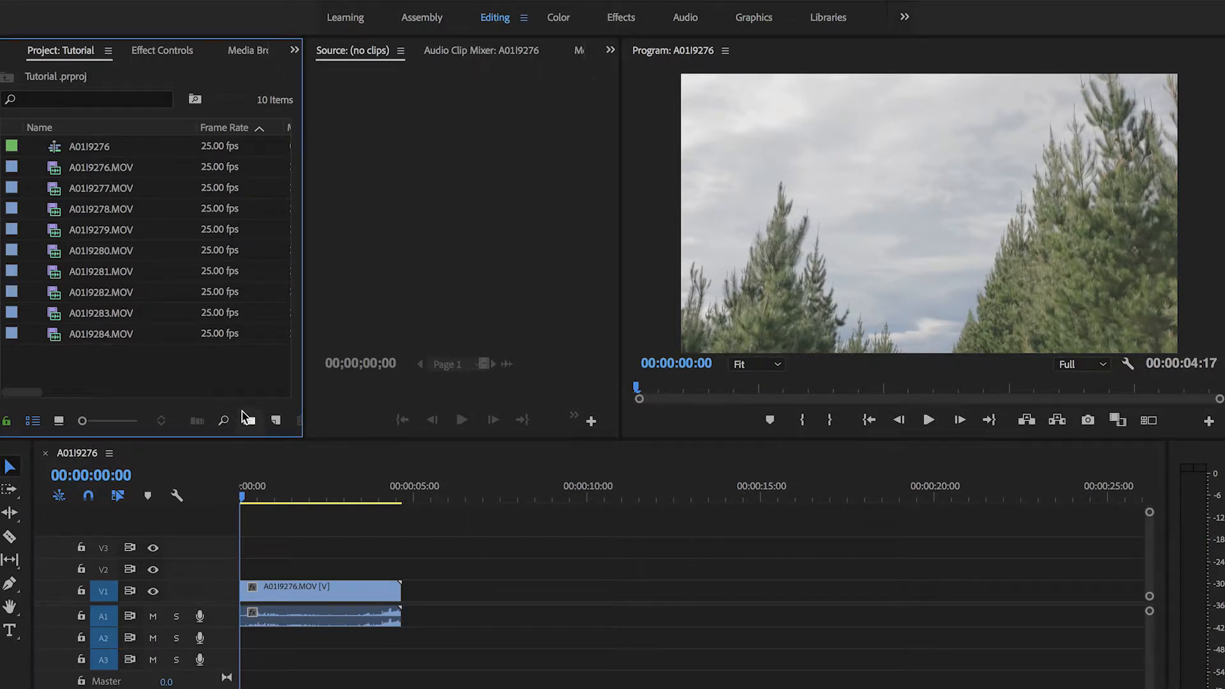
{"action": "right_click", "coordinate": [220, 386]}
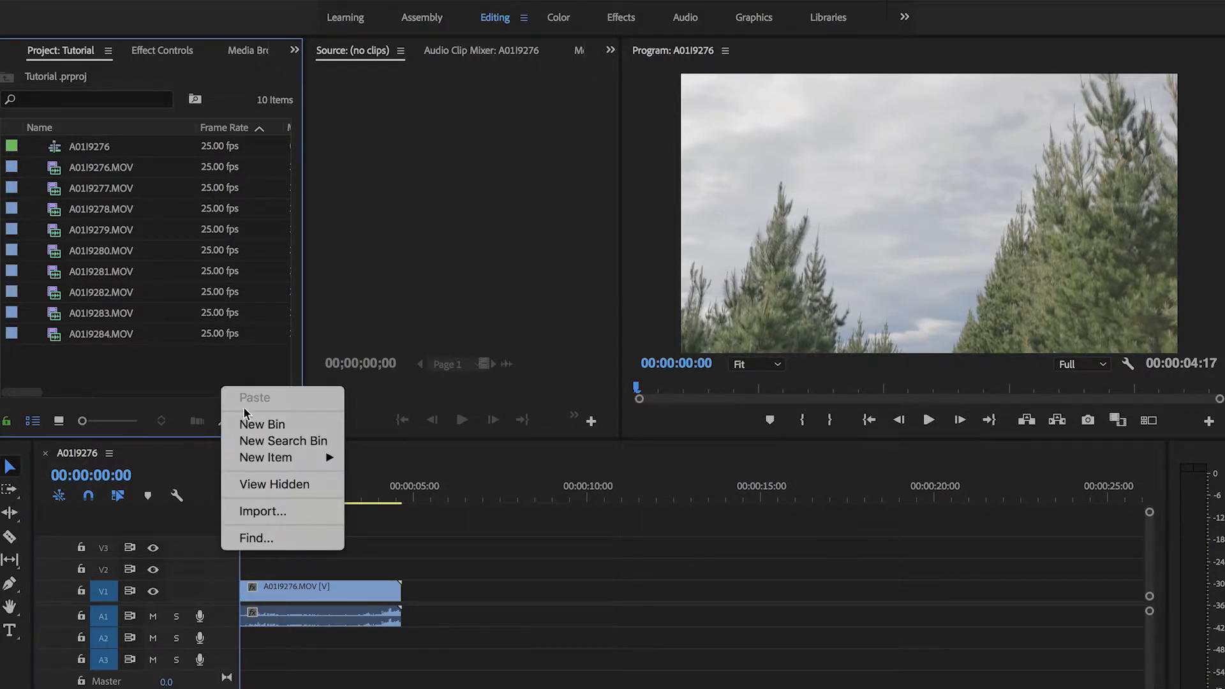
{"action": "mouse_move", "coordinate": [319, 457]}
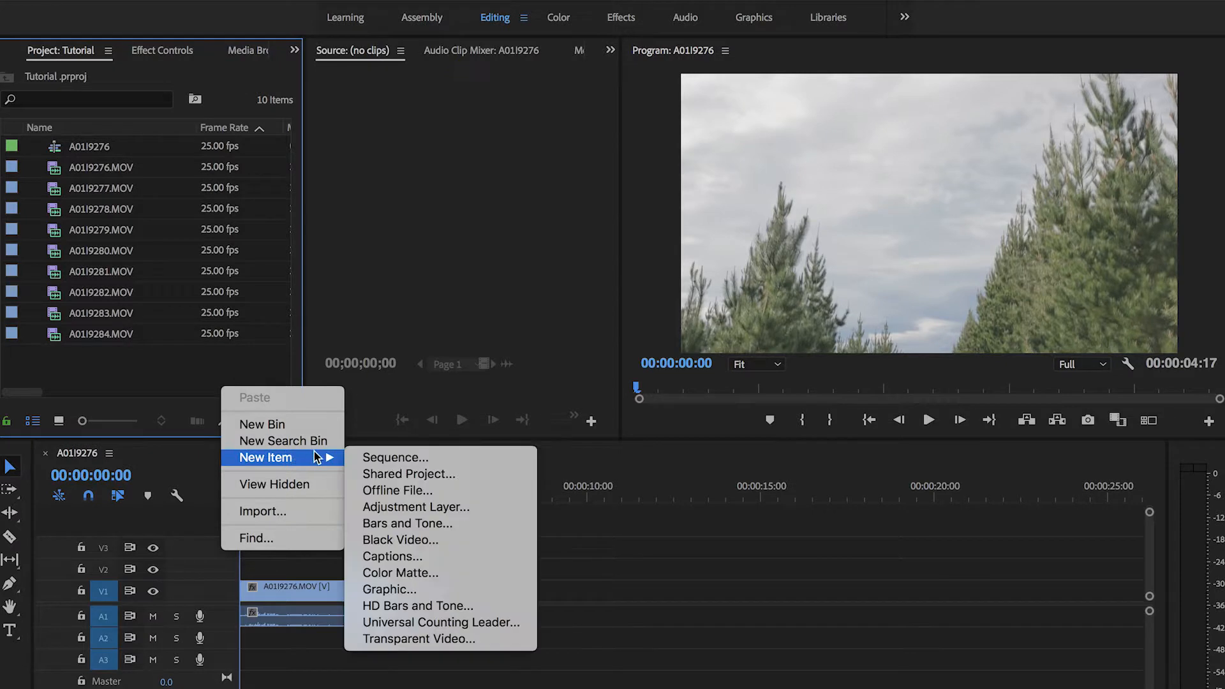
{"action": "left_click", "coordinate": [477, 507]}
{"action": "left_click", "coordinate": [718, 433]}
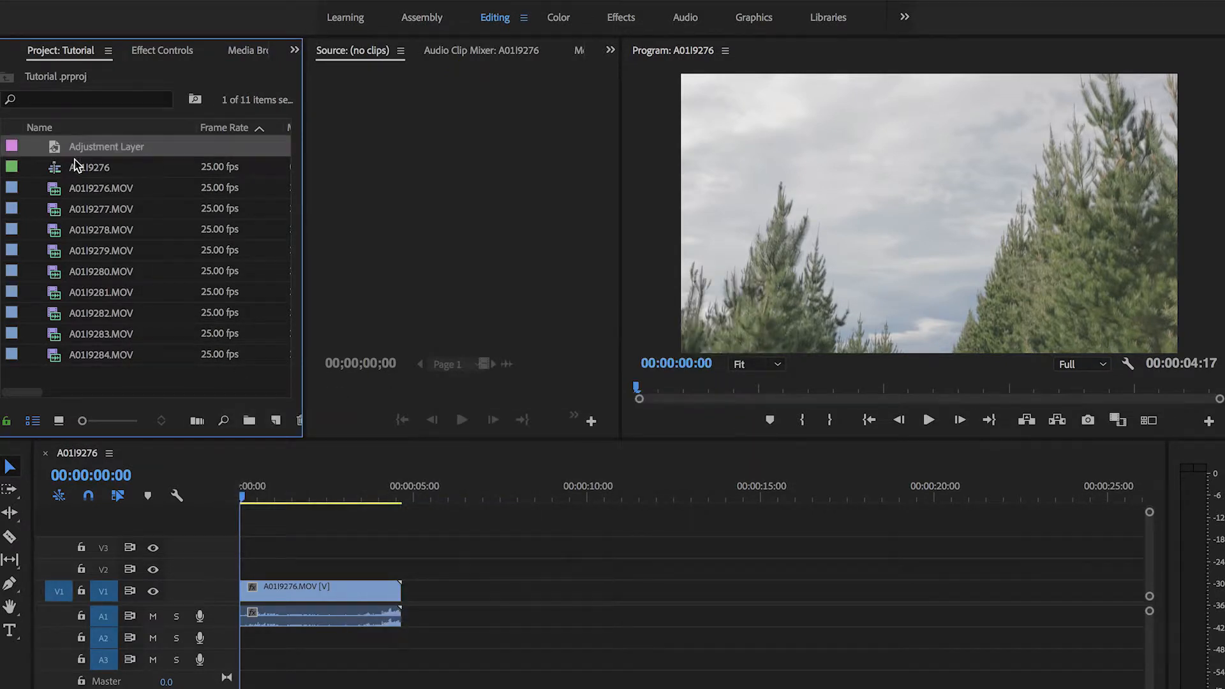
Place the adjustment layer on track V2 above A01I9276.MOV and trim it to span exactly the clip's length
{"action": "left_click_drag", "start_coordinate": [58, 148], "coordinate": [427, 528]}
{"action": "left_click_drag", "start_coordinate": [262, 570], "coordinate": [242, 569]}
{"action": "left_click_drag", "start_coordinate": [413, 566], "coordinate": [401, 565]}
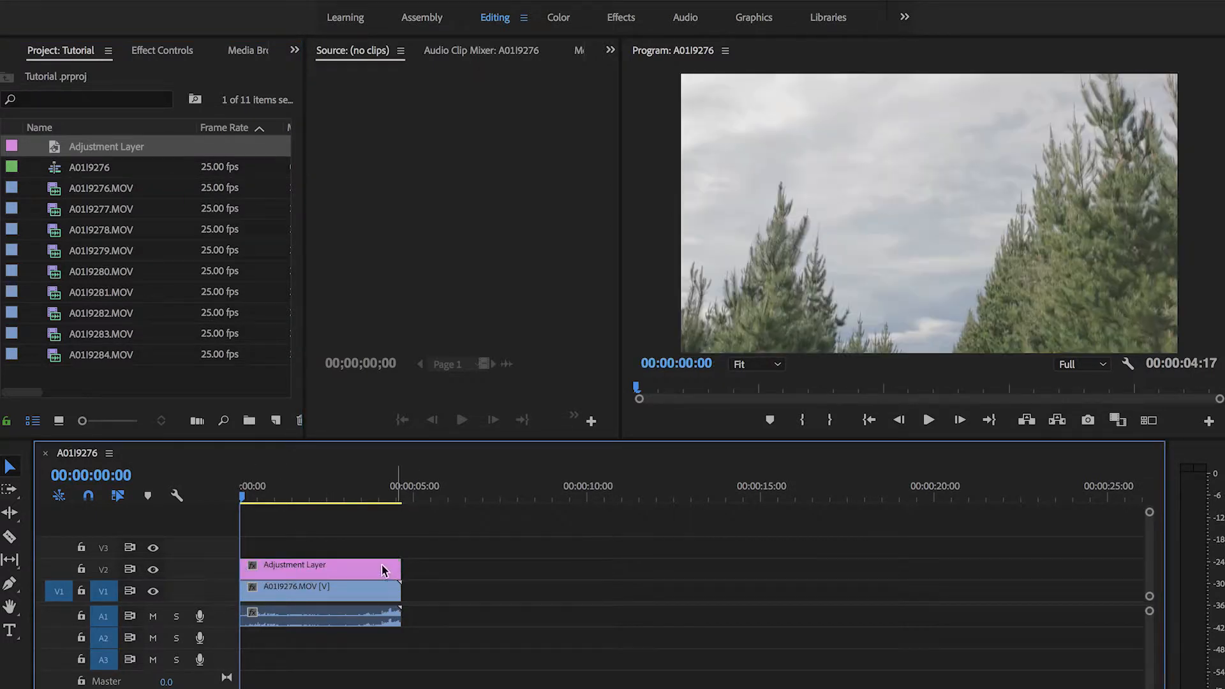
With the adjustment layer selected, switch to the Color workspace and move the playhead to 00:00:01:14
{"action": "left_click", "coordinate": [362, 568]}
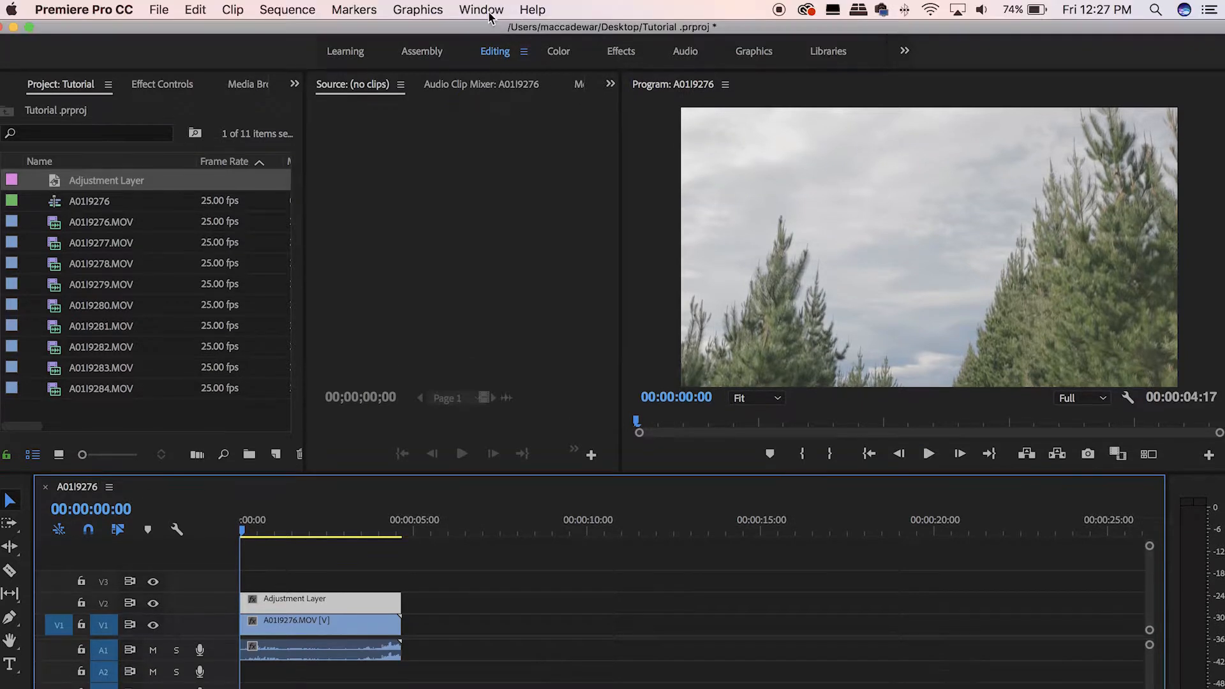
{"action": "left_click", "coordinate": [482, 10]}
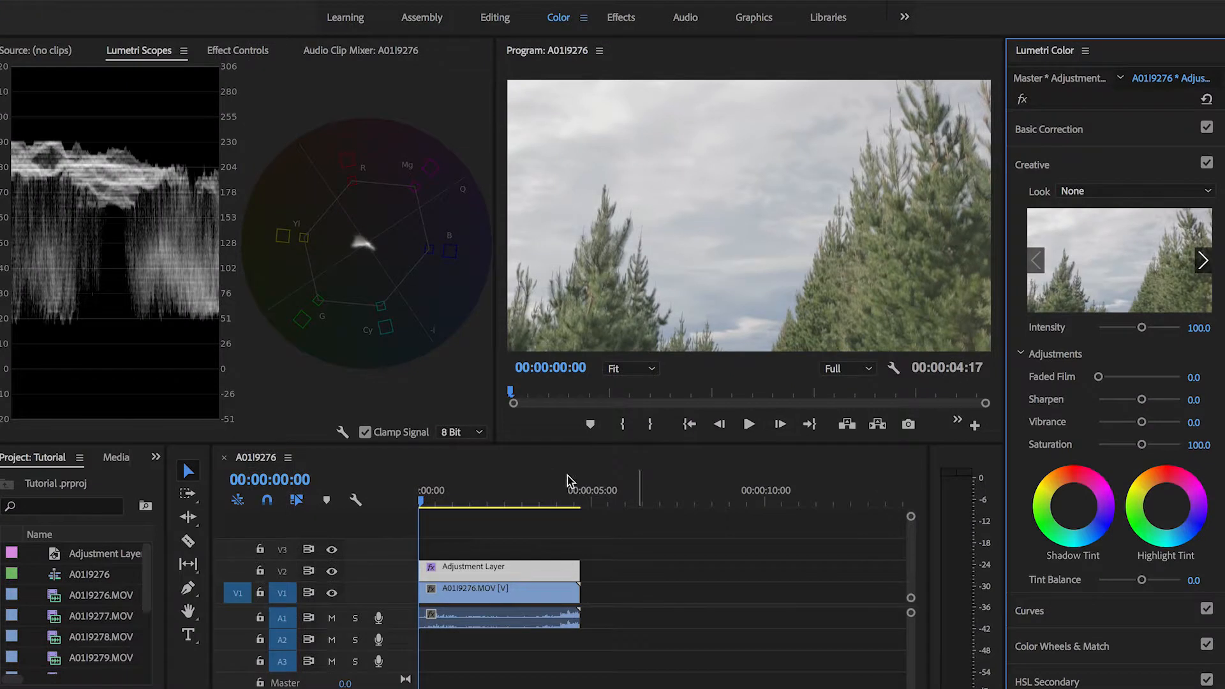
{"action": "left_click_drag", "start_coordinate": [447, 494], "coordinate": [474, 497]}
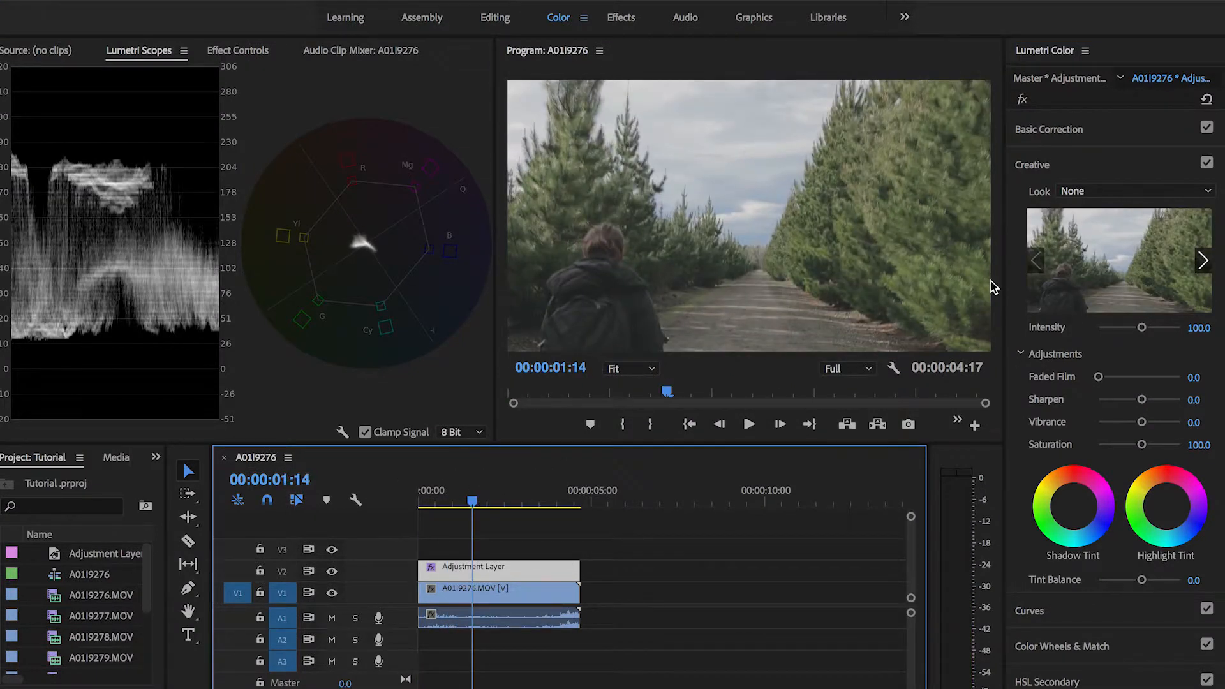
Apply "for lut image_.cube" from the Desktop as the adjustment layer's creative look and scrub the clip to check the grade
{"action": "left_click", "coordinate": [1053, 142]}
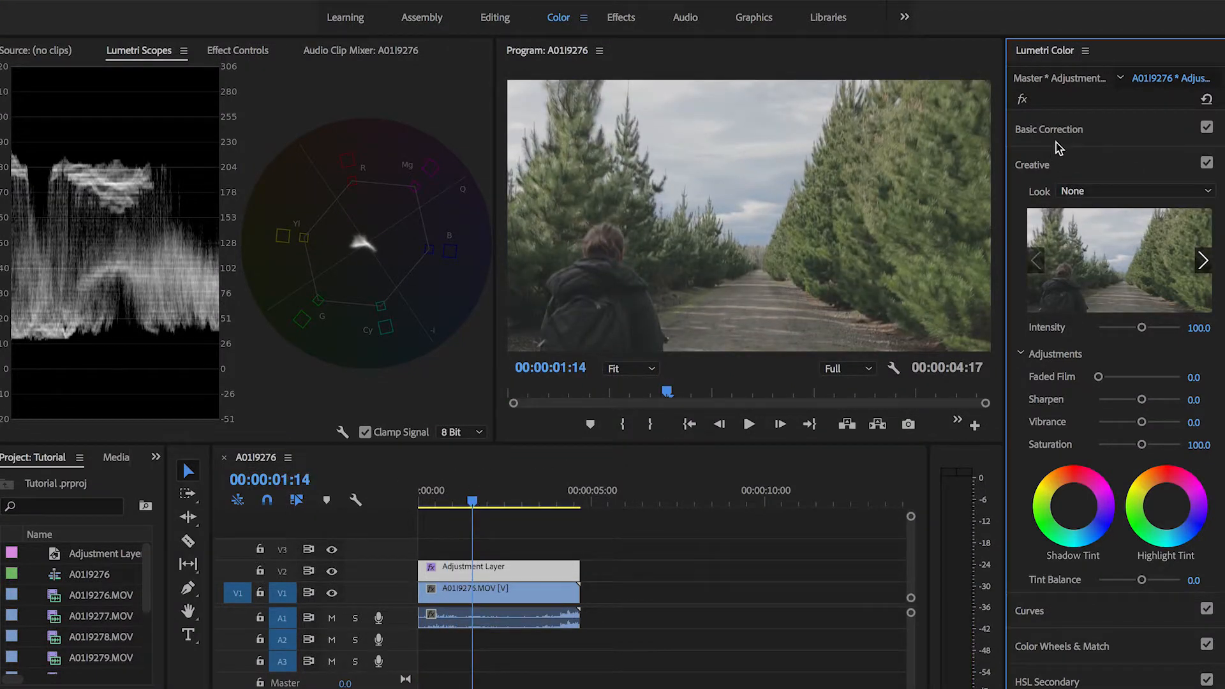
{"action": "left_click", "coordinate": [1040, 536]}
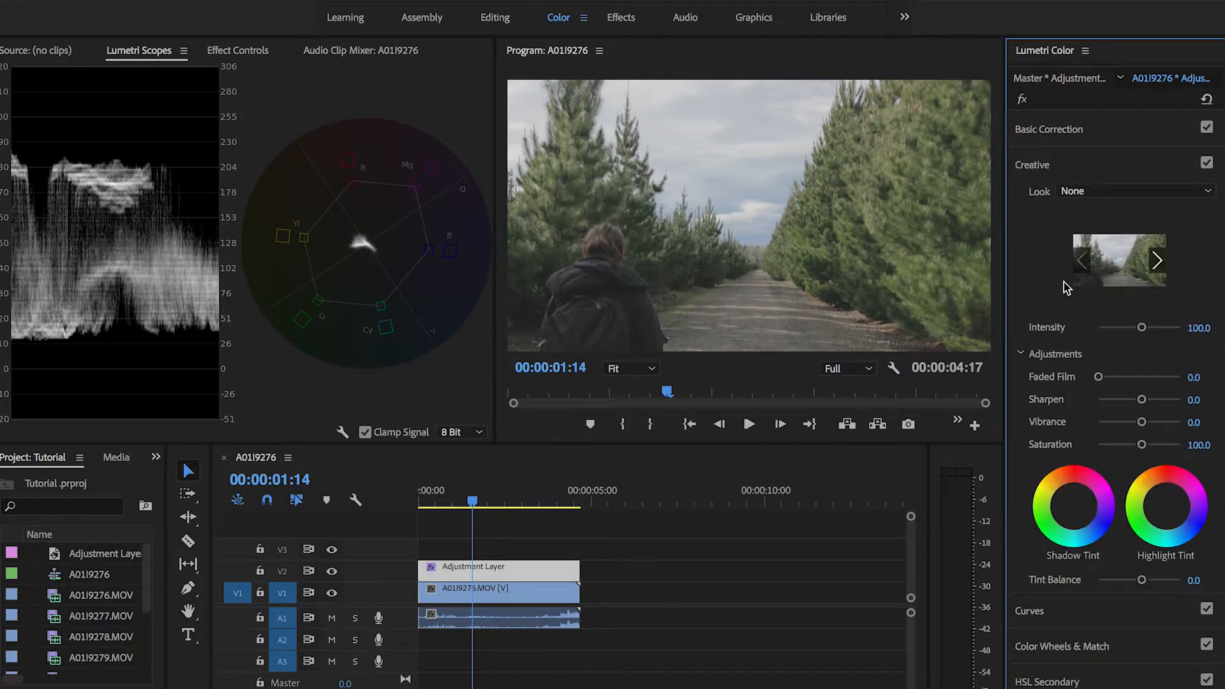
{"action": "left_click", "coordinate": [1100, 194]}
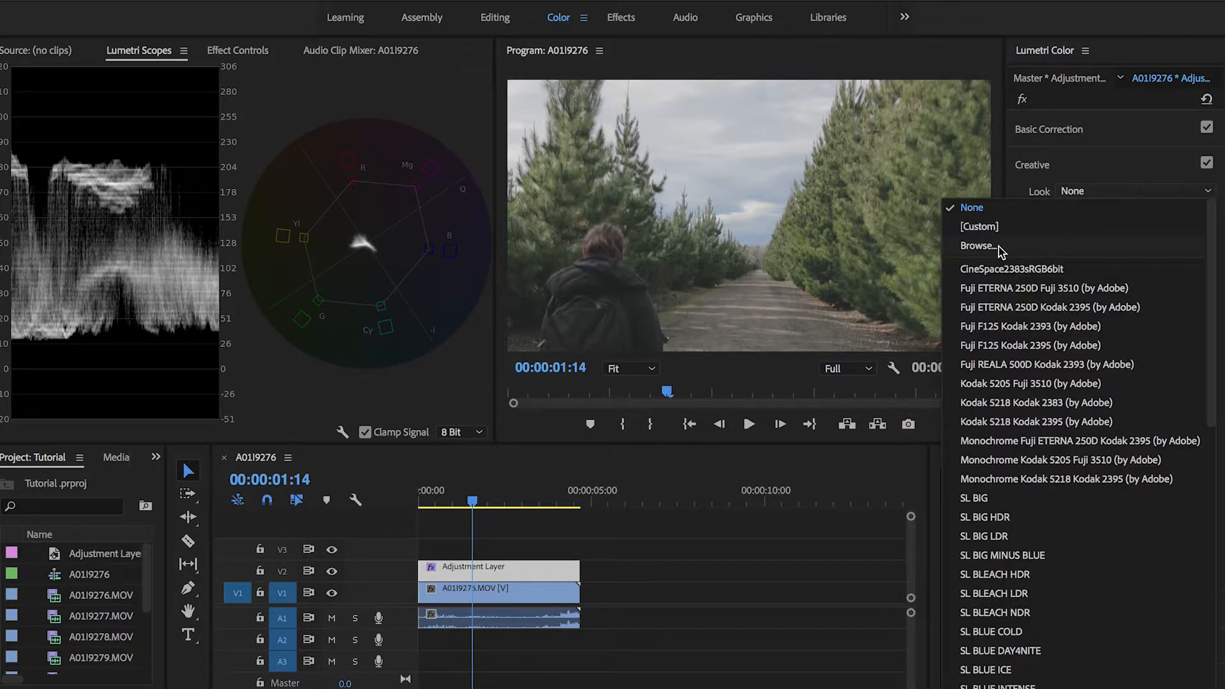
{"action": "left_click", "coordinate": [976, 245]}
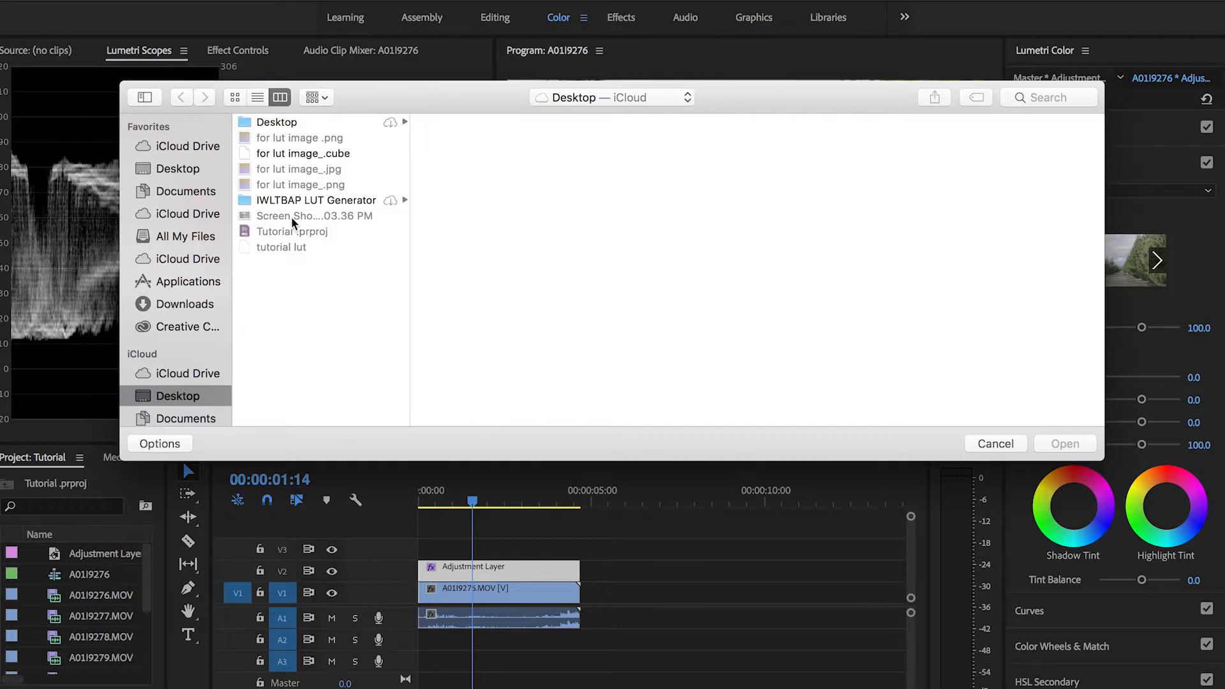
{"action": "left_click", "coordinate": [354, 151]}
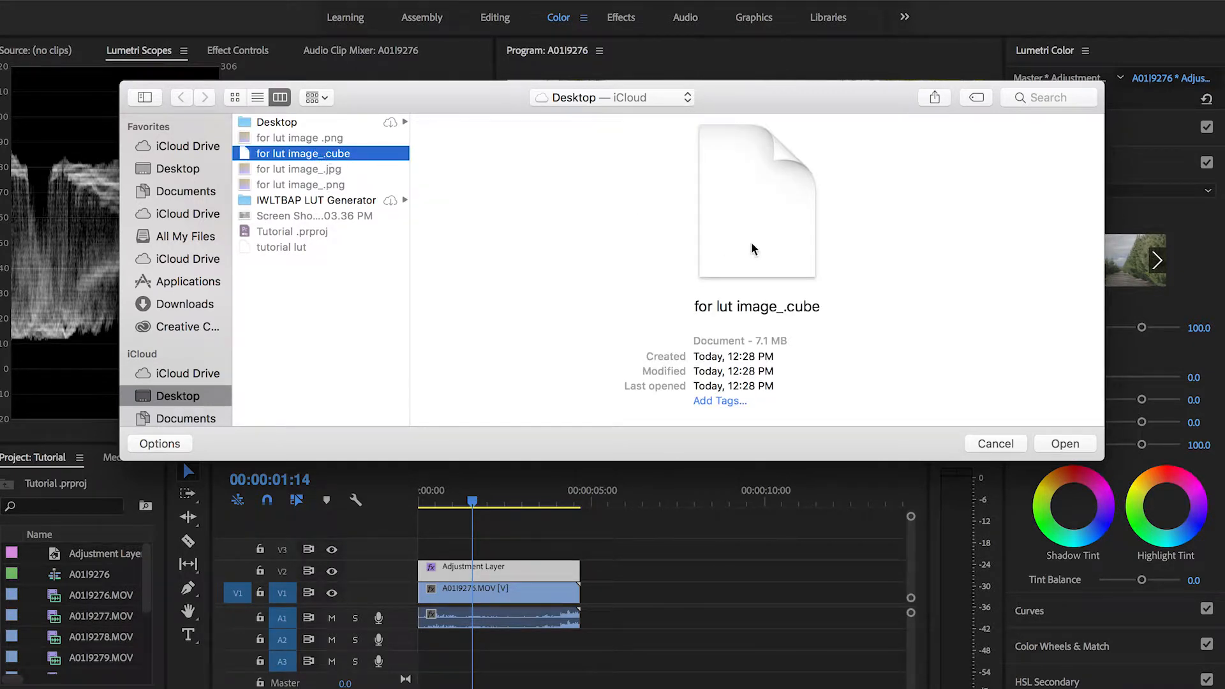
{"action": "left_click", "coordinate": [1065, 445]}
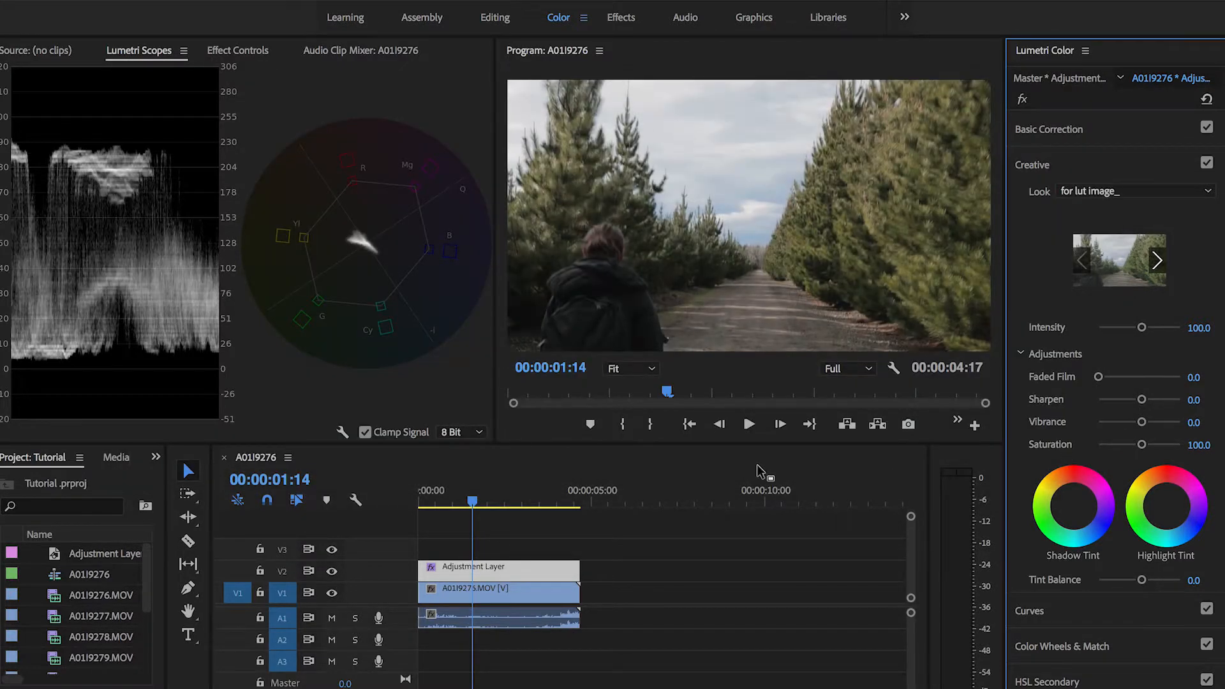
{"action": "left_click_drag", "start_coordinate": [481, 501], "coordinate": [326, 502]}
{"action": "left_click", "coordinate": [472, 503]}
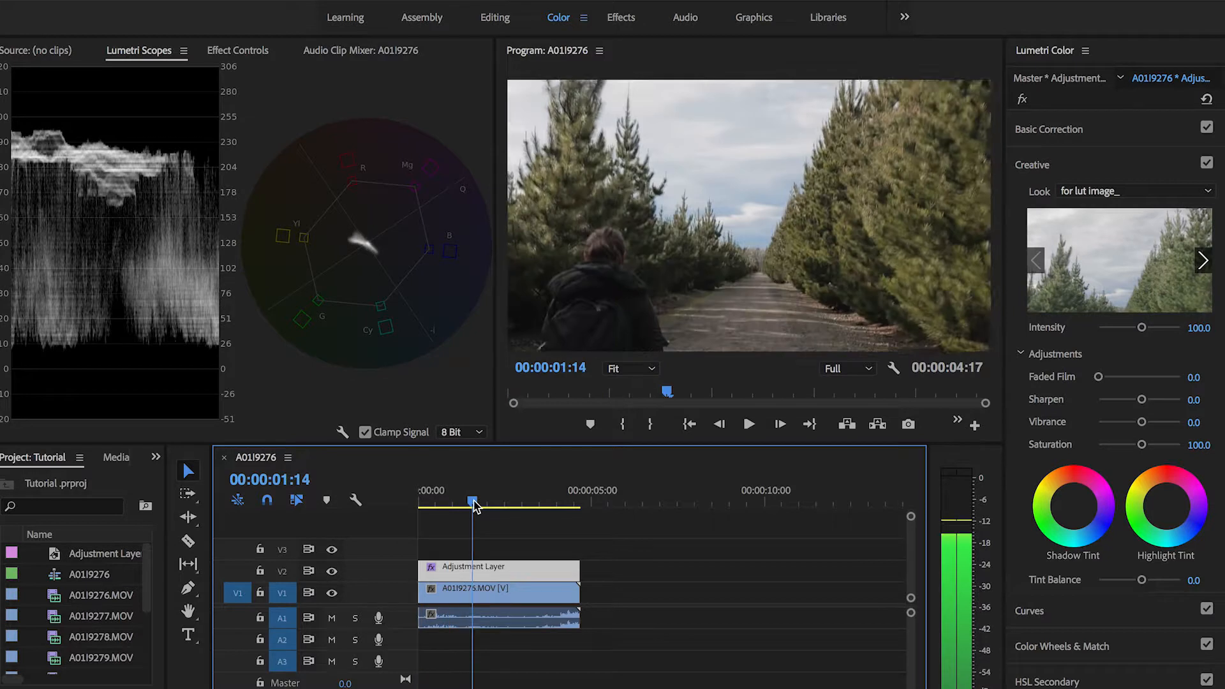